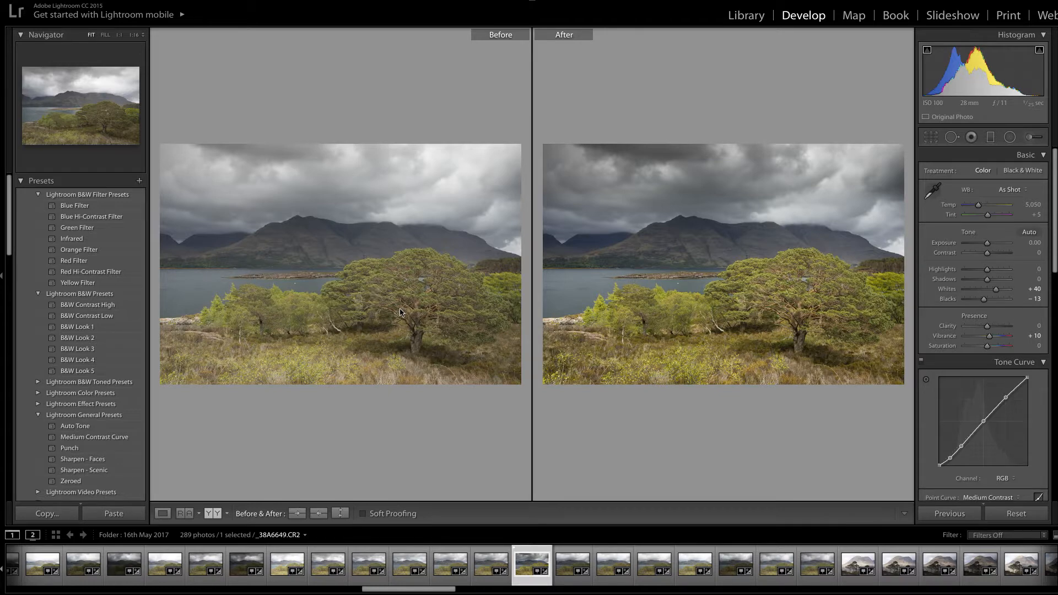
# Step: Compare the edited landscape in full view with the side-by-side before/after view, ending on the single-photo view
pyautogui.click(163, 514)
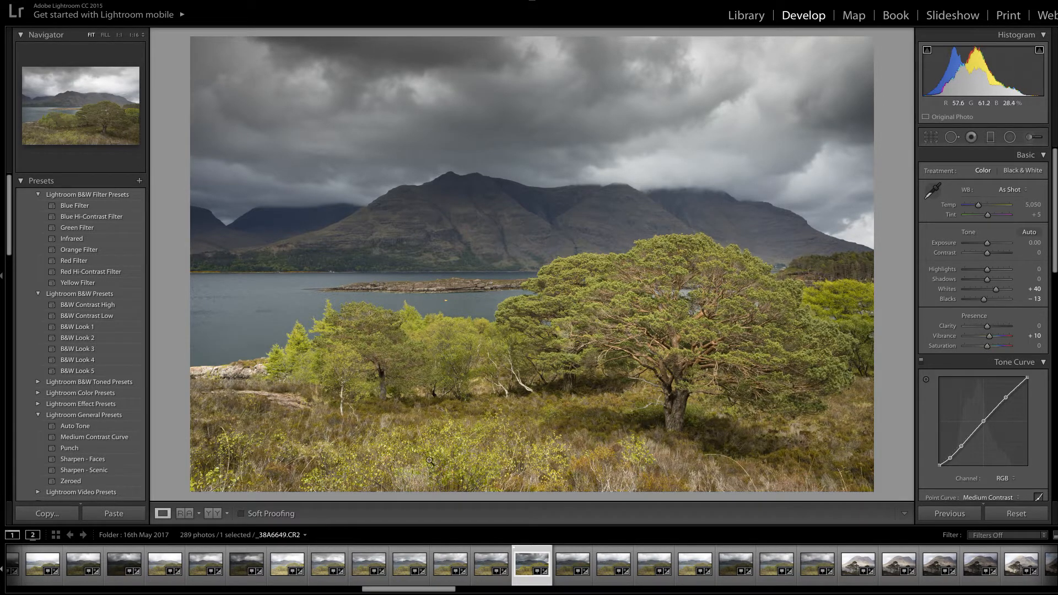
pyautogui.click(212, 515)
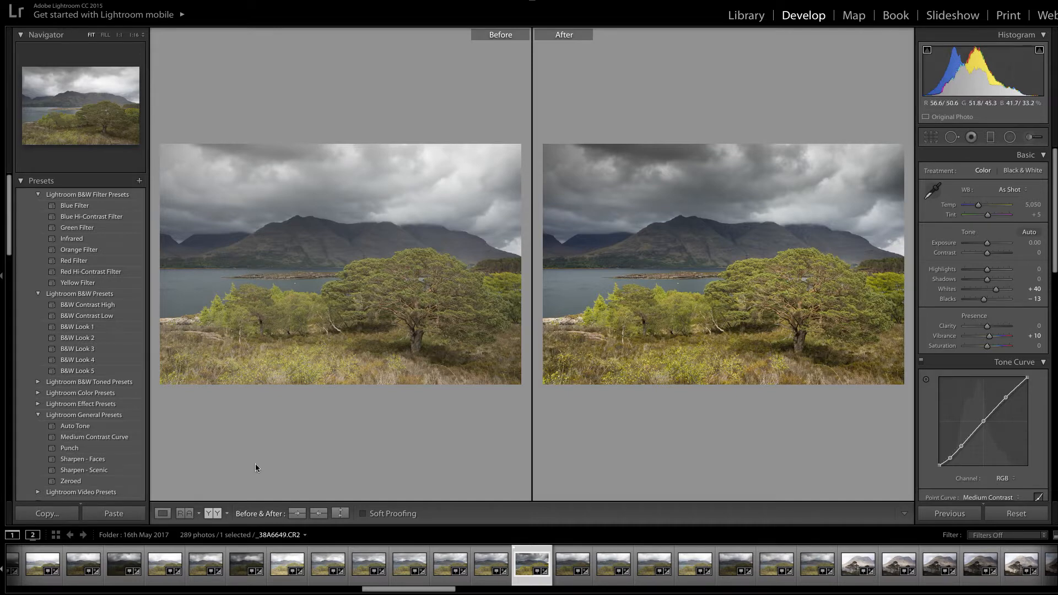
pyautogui.click(162, 514)
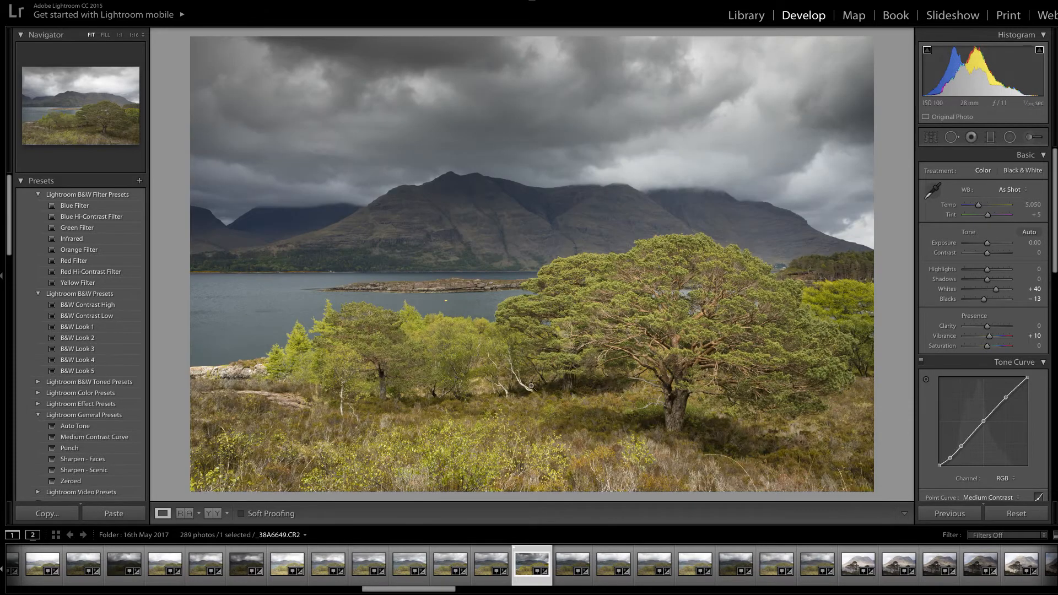
# Step: Reset all develop settings on the photo and apply the DNP 1 user preset
pyautogui.click(1017, 513)
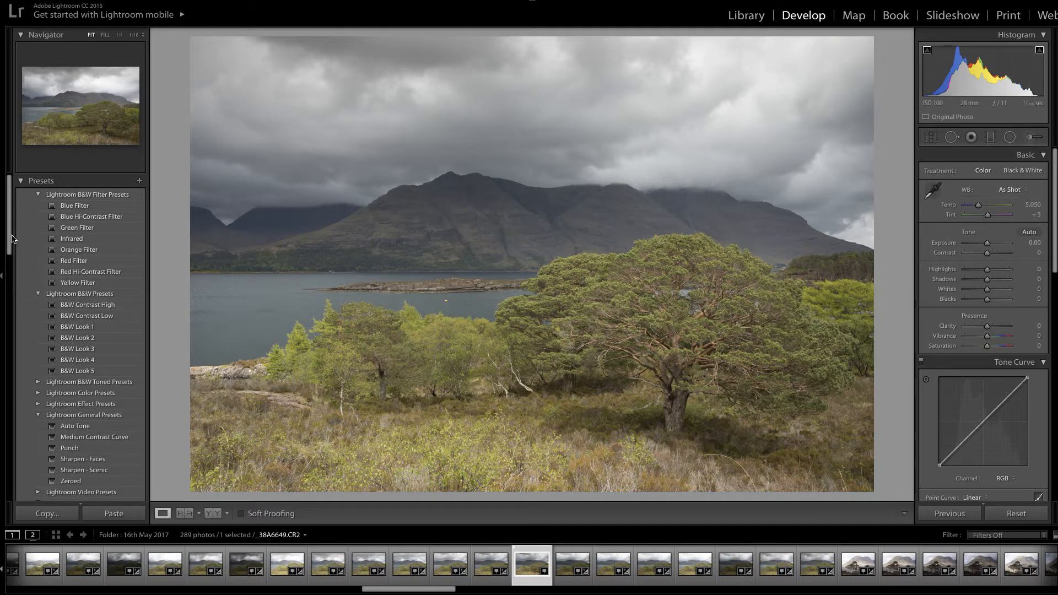
pyautogui.scroll(-5, 38, 307)
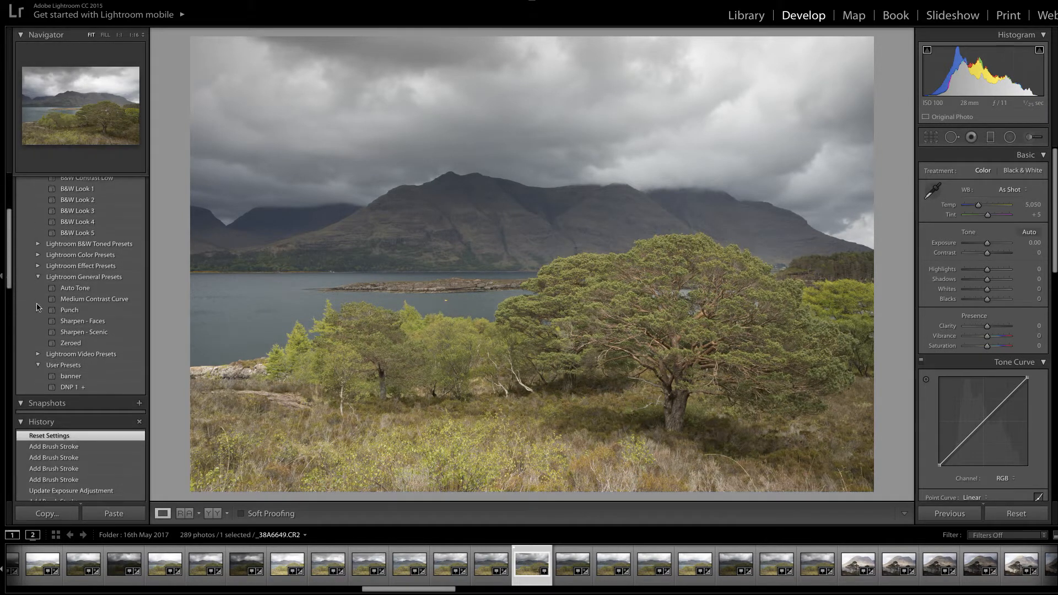
pyautogui.click(83, 389)
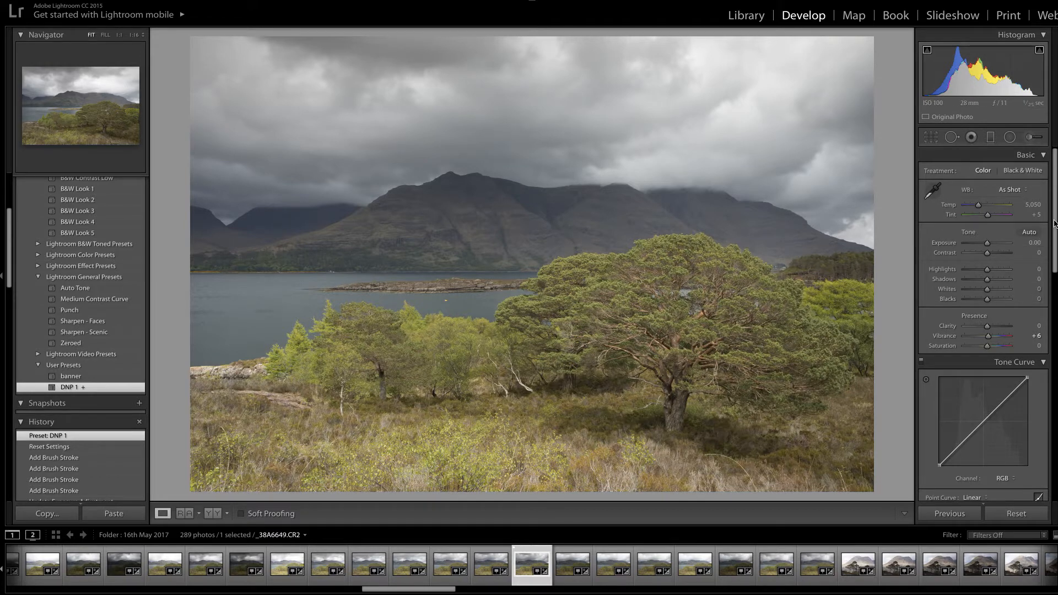
# Step: Set Blacks to -15 and Whites to +39, using the clipping preview as a guide
pyautogui.moveTo(1056, 221); pyautogui.dragTo(1056, 210)
pyautogui.press('alt')
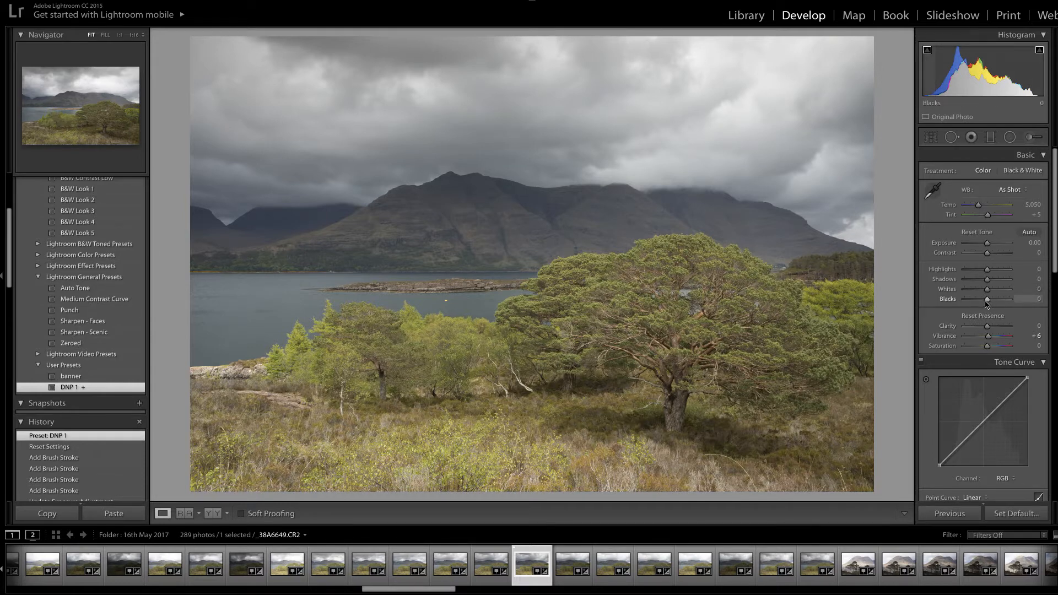
pyautogui.moveTo(988, 302); pyautogui.dragTo(984, 304)
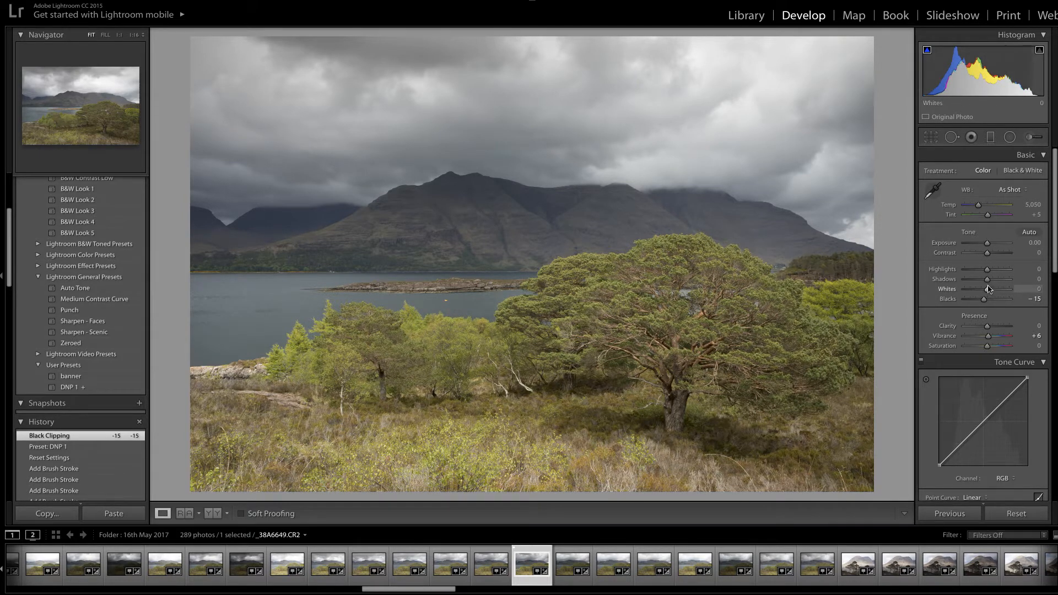
pyautogui.press('alt')
pyautogui.moveTo(988, 290); pyautogui.dragTo(997, 293)
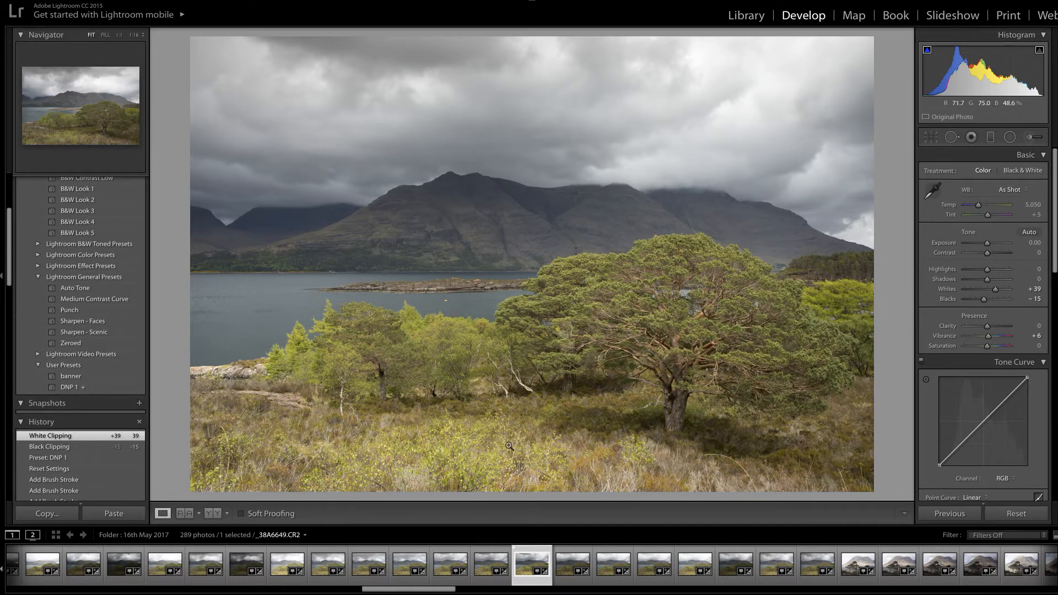
# Step: Paint a size 29 Adjustment Brush mask over the large tree and the ground around it, with the mask overlay shown
pyautogui.click(1031, 138)
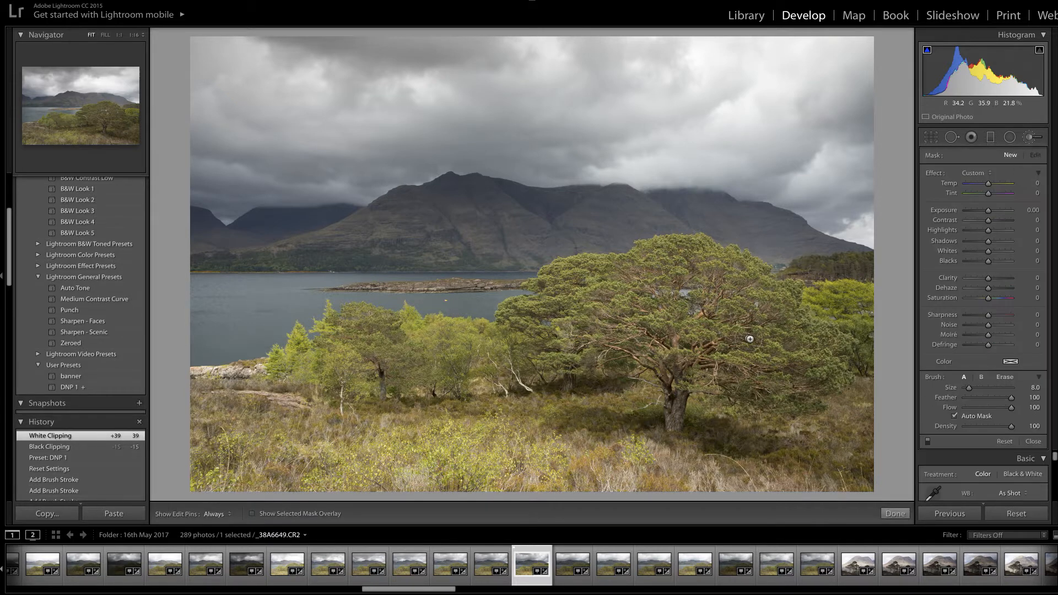
pyautogui.scroll(2, 750, 344)
pyautogui.scroll(1, 760, 243)
pyautogui.scroll(4, 758, 264)
pyautogui.scroll(3, 769, 304)
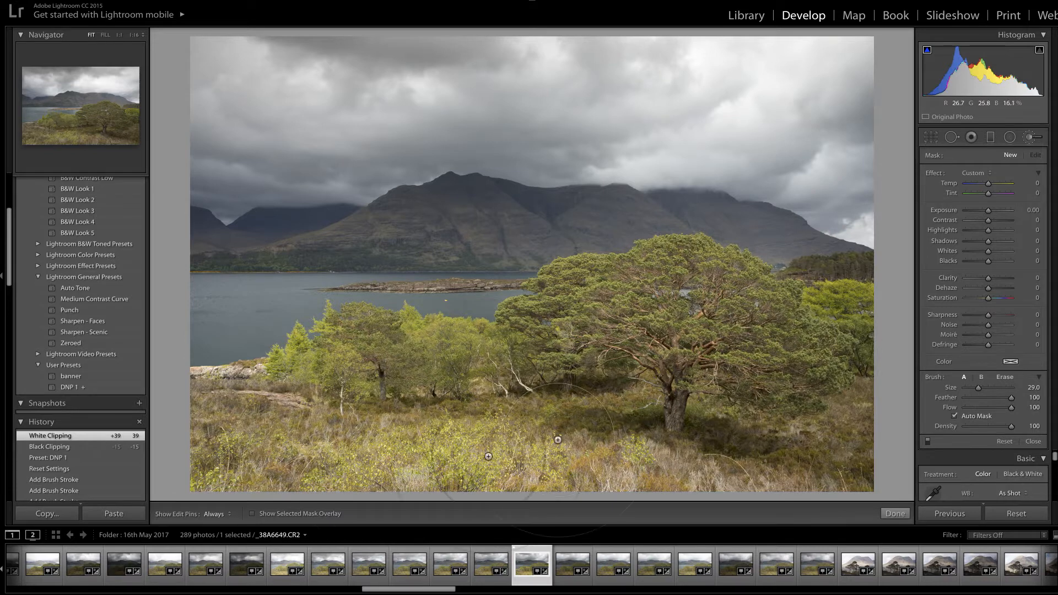
pyautogui.click(253, 515)
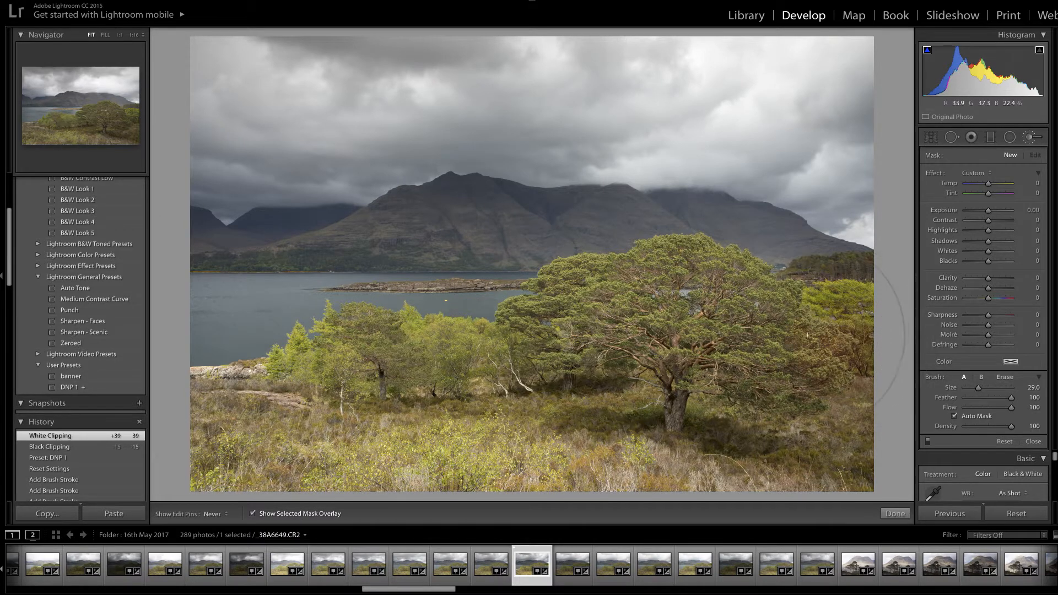
pyautogui.moveTo(827, 332)
pyautogui.mouseDown()
pyautogui.moveTo(809, 331)
pyautogui.moveTo(783, 358)
pyautogui.moveTo(771, 309)
pyautogui.moveTo(716, 309)
pyautogui.moveTo(682, 287)
pyautogui.moveTo(574, 306)
pyautogui.moveTo(546, 339)
pyautogui.moveTo(573, 356)
pyautogui.moveTo(552, 397)
pyautogui.moveTo(584, 386)
pyautogui.moveTo(634, 421)
pyautogui.moveTo(672, 396)
pyautogui.moveTo(708, 425)
pyautogui.moveTo(814, 445)
pyautogui.moveTo(854, 474)
pyautogui.moveTo(860, 419)
pyautogui.moveTo(844, 354)
pyautogui.moveTo(785, 349)
pyautogui.moveTo(683, 308)
pyautogui.moveTo(633, 358)
pyautogui.moveTo(590, 380)
pyautogui.moveTo(639, 408)
pyautogui.moveTo(753, 406)
pyautogui.moveTo(844, 441)
pyautogui.moveTo(843, 430)
pyautogui.mouseUp()
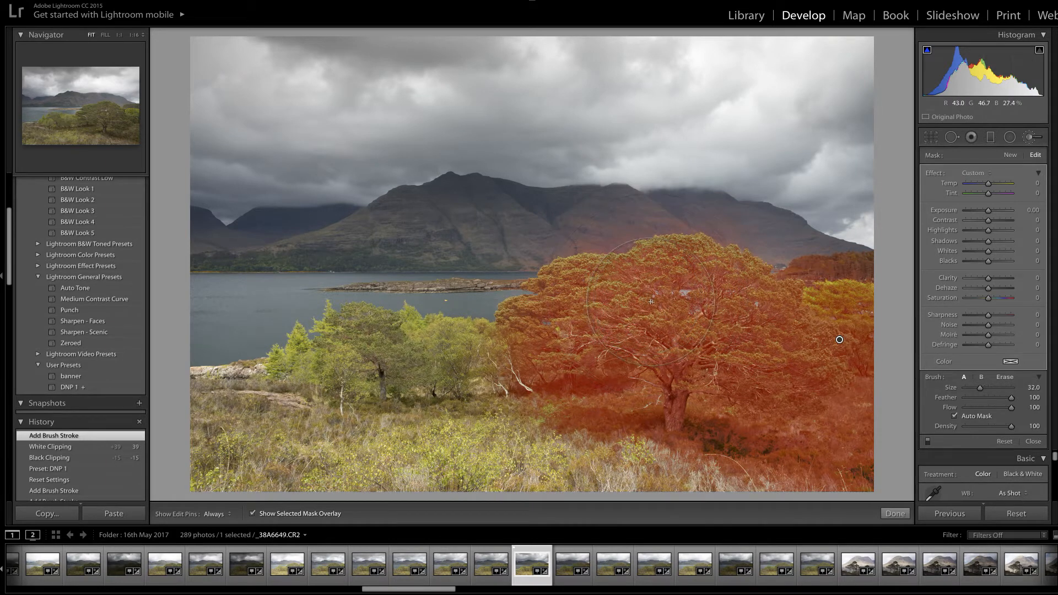
# Step: Erase the mask spill on the mountain above the tree with a small erase brush, and hide the mask overlay
pyautogui.scroll(-4, 650, 301)
pyautogui.click(1005, 378)
pyautogui.press('h')
pyautogui.moveTo(716, 228)
pyautogui.mouseDown()
pyautogui.moveTo(660, 225)
pyautogui.moveTo(532, 262)
pyautogui.moveTo(579, 244)
pyautogui.mouseUp()
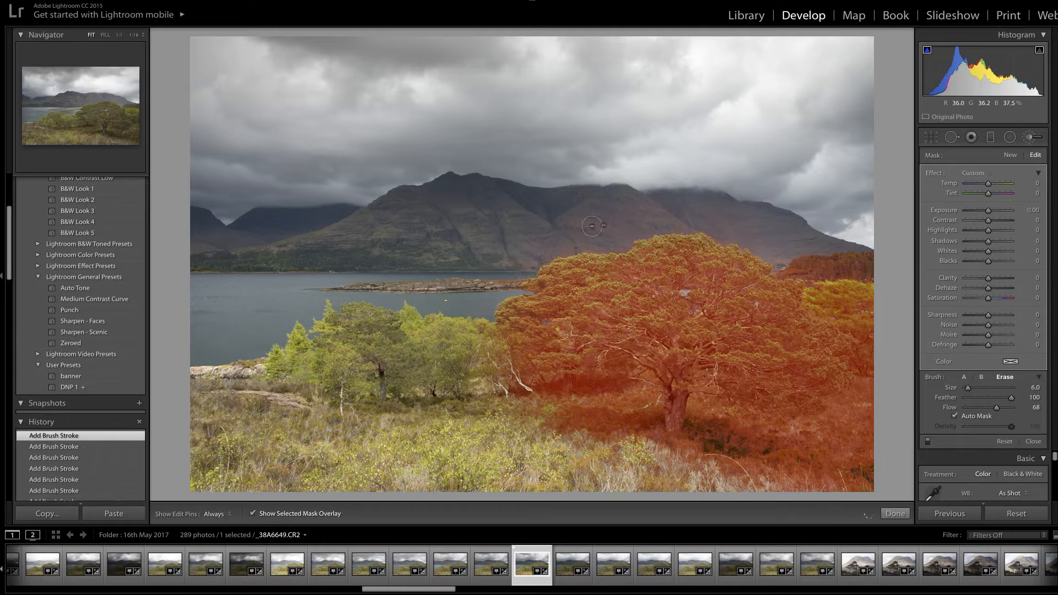
pyautogui.press('h')
pyautogui.press('h')
pyautogui.press('h')
pyautogui.press(']')
pyautogui.press(']')
pyautogui.press(']')
pyautogui.press('h')
pyautogui.press('[')
pyautogui.press('h')
pyautogui.click(253, 516)
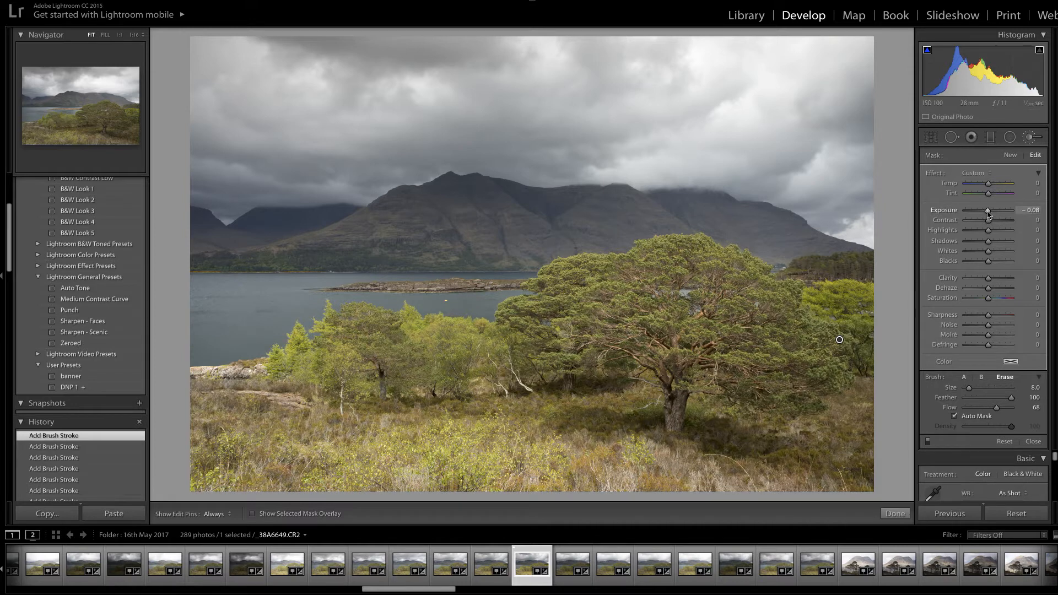
# Step: Set the tree mask's exposure to 0.17, contrast to 14 and shadows to 11, and compare with the brush adjustments off and on
pyautogui.moveTo(989, 215); pyautogui.dragTo(992, 216)
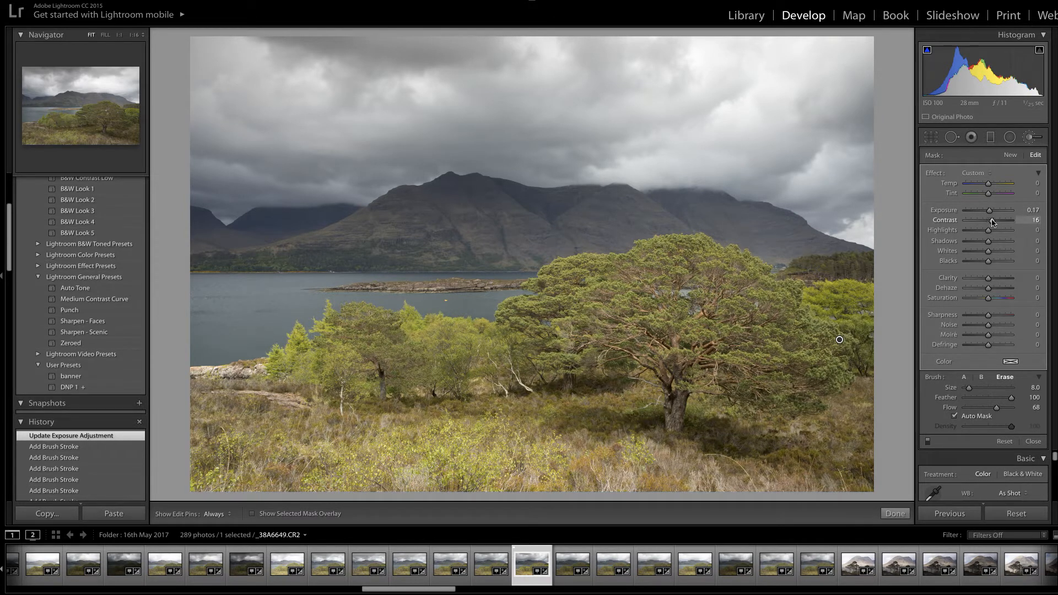
pyautogui.moveTo(991, 222); pyautogui.dragTo(990, 222)
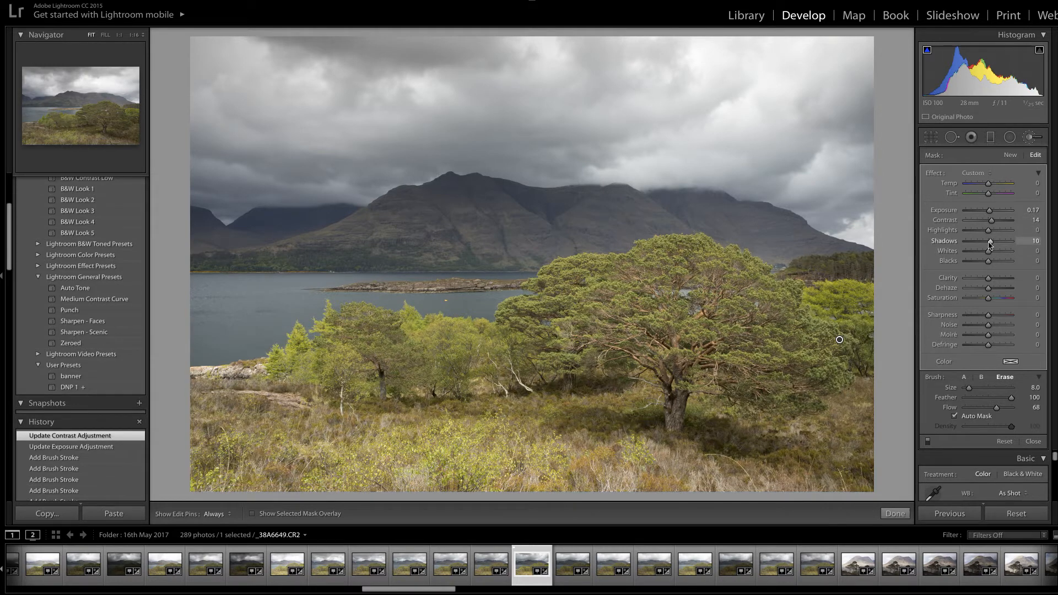
pyautogui.moveTo(991, 244); pyautogui.dragTo(991, 244)
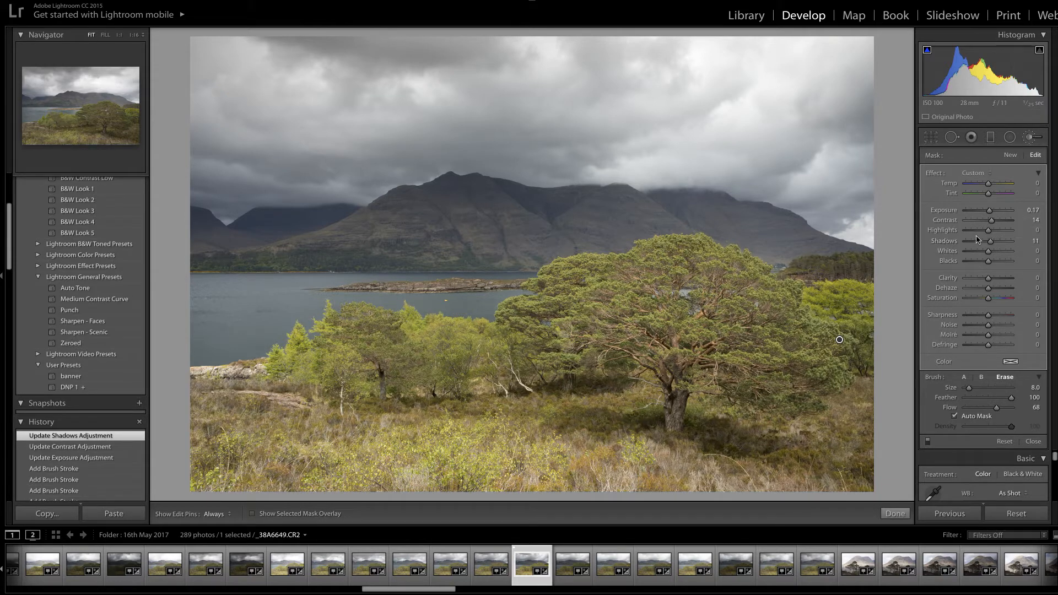
pyautogui.click(928, 442)
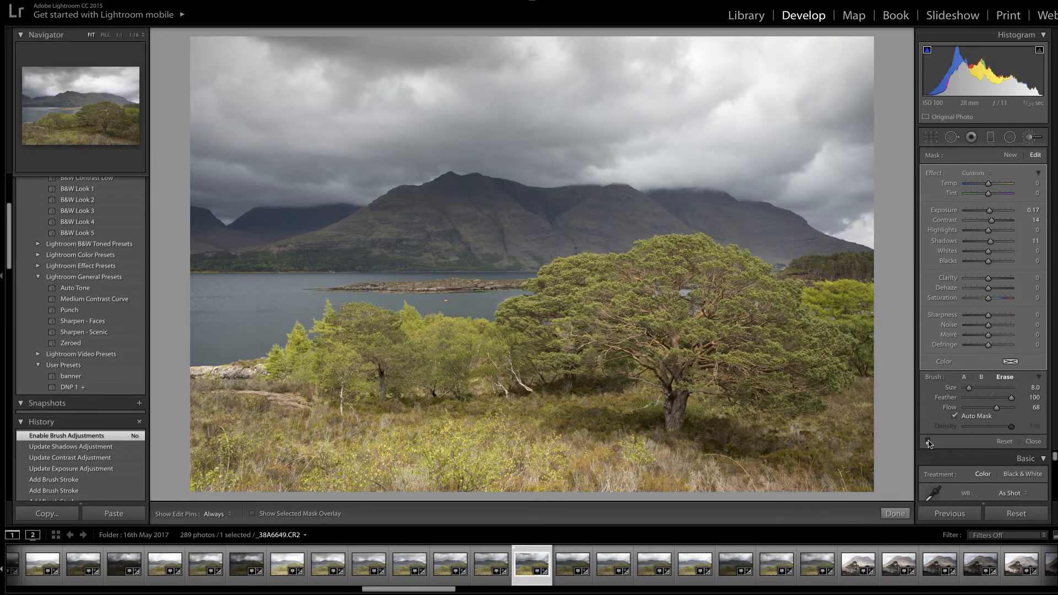
pyautogui.click(928, 441)
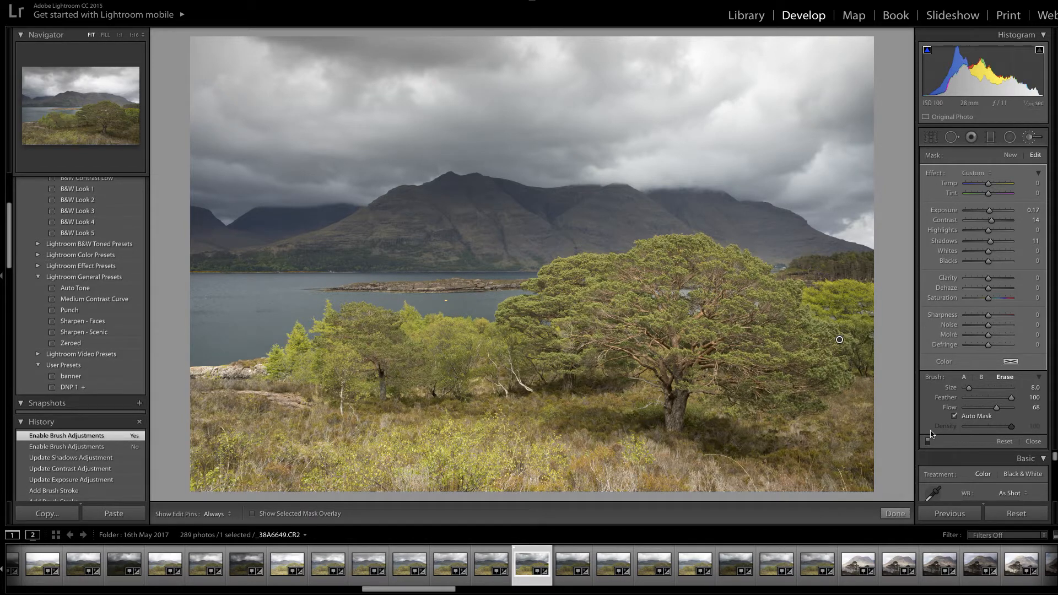
# Step: Set the tree mask's exposure to 0.22, compare with the brush adjustments off and on, and finish the brush edit
pyautogui.click(1035, 211)
pyautogui.click(928, 442)
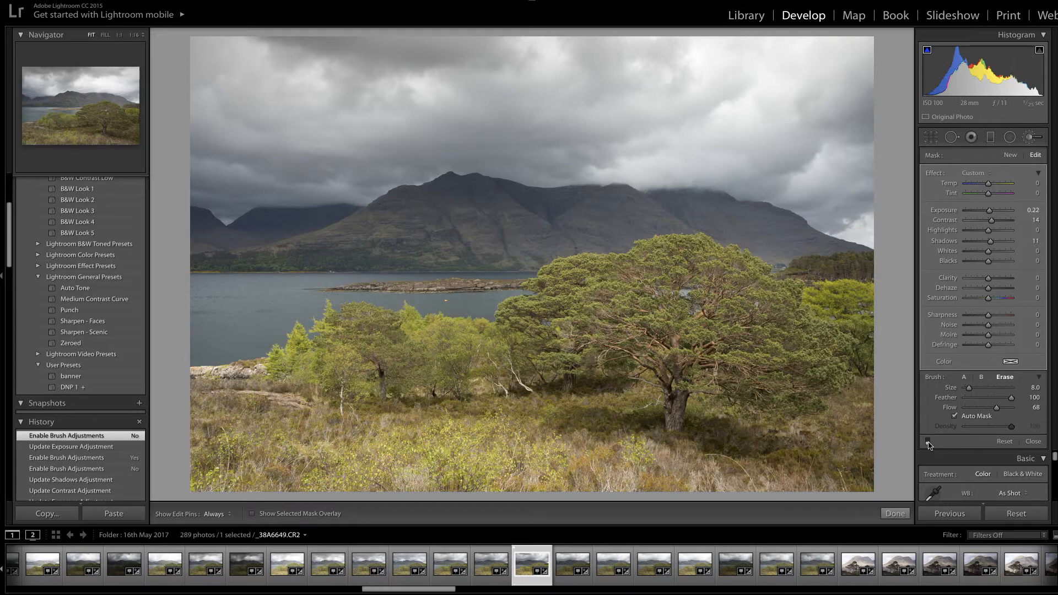
pyautogui.click(928, 442)
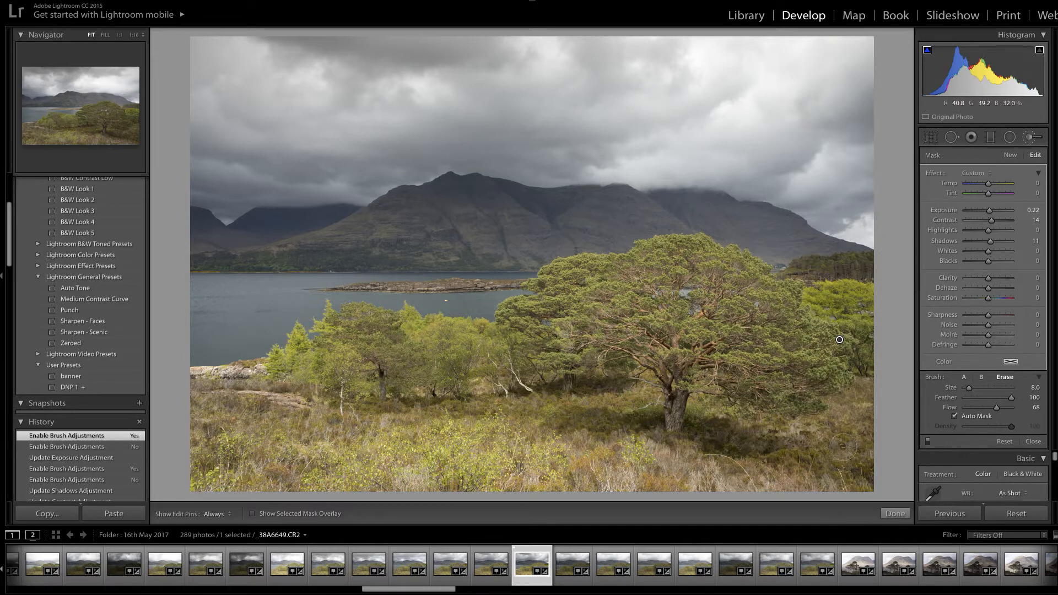
pyautogui.click(895, 514)
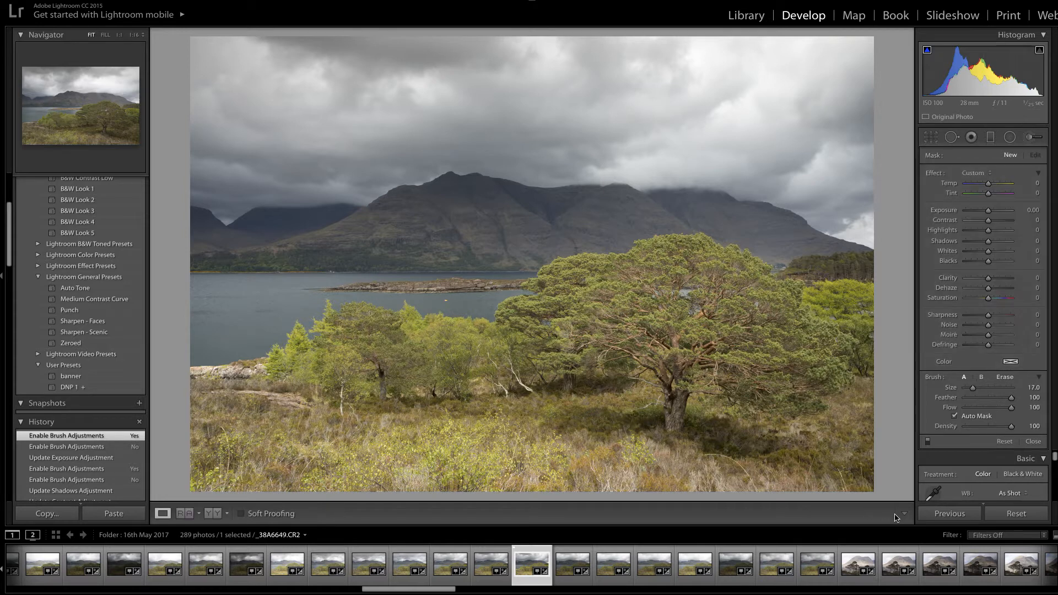
# Step: Paint a new size 20 Adjustment Brush mask across the foreground grass using the mask overlay, and hide the overlay once covered
pyautogui.click(1029, 139)
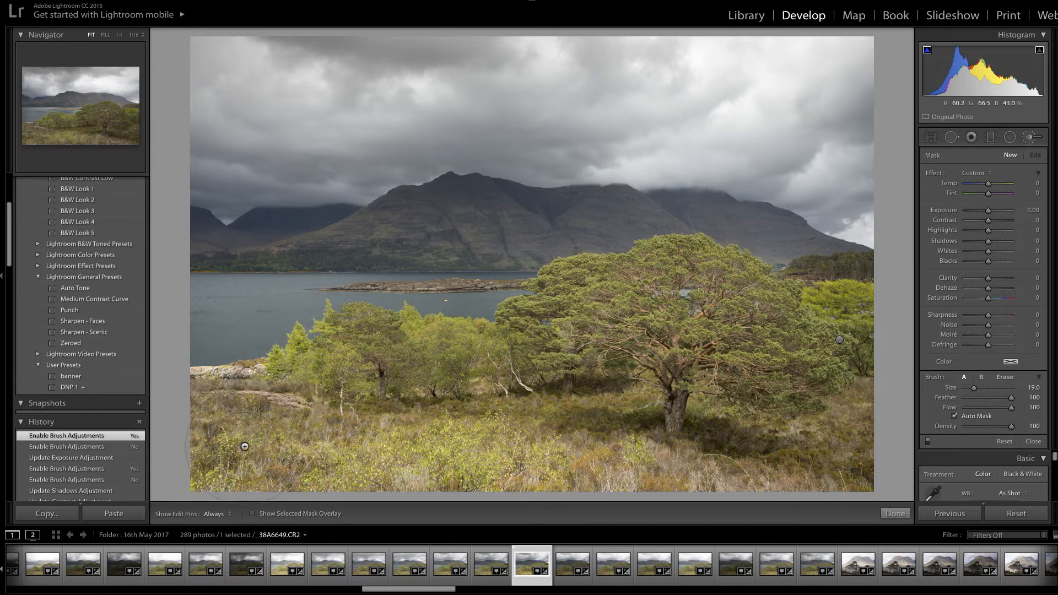
pyautogui.scroll(2, 239, 442)
pyautogui.scroll(-1, 239, 443)
pyautogui.click(252, 514)
pyautogui.press('h')
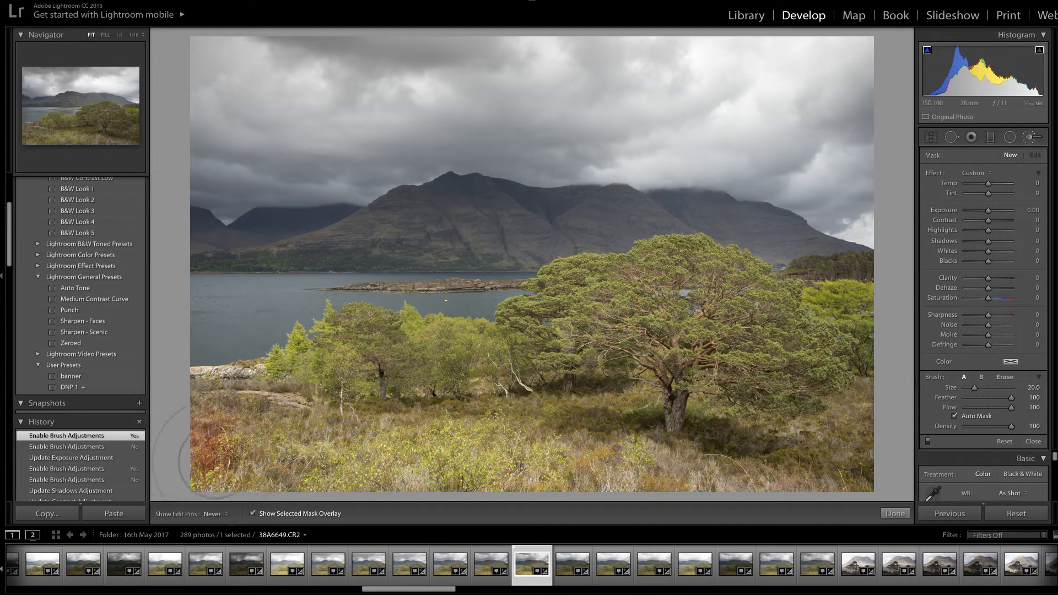
pyautogui.moveTo(230, 462)
pyautogui.mouseDown()
pyautogui.moveTo(345, 466)
pyautogui.moveTo(297, 430)
pyautogui.moveTo(205, 402)
pyautogui.moveTo(215, 374)
pyautogui.moveTo(259, 369)
pyautogui.moveTo(276, 383)
pyautogui.mouseUp()
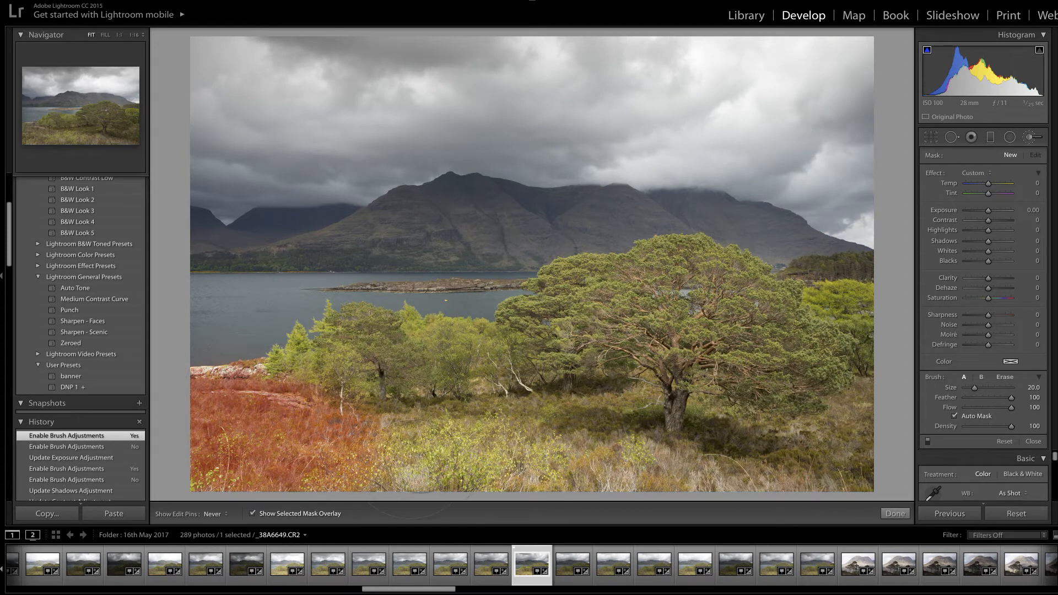
pyautogui.moveTo(410, 456)
pyautogui.mouseDown()
pyautogui.moveTo(772, 488)
pyautogui.moveTo(629, 499)
pyautogui.moveTo(293, 465)
pyautogui.moveTo(239, 425)
pyautogui.moveTo(466, 459)
pyautogui.moveTo(282, 438)
pyautogui.moveTo(309, 441)
pyautogui.mouseUp()
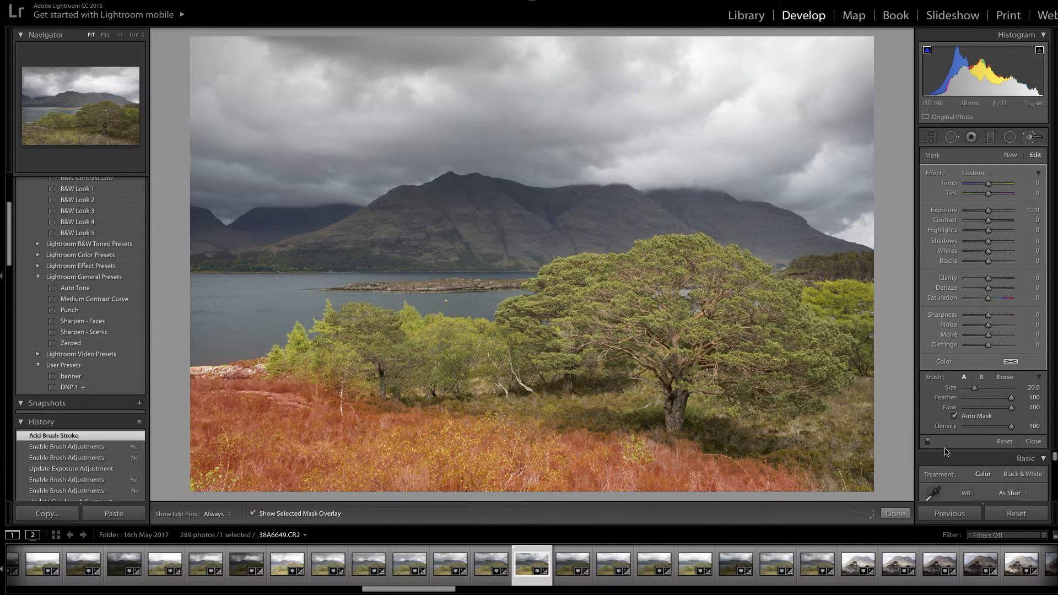
pyautogui.click(252, 514)
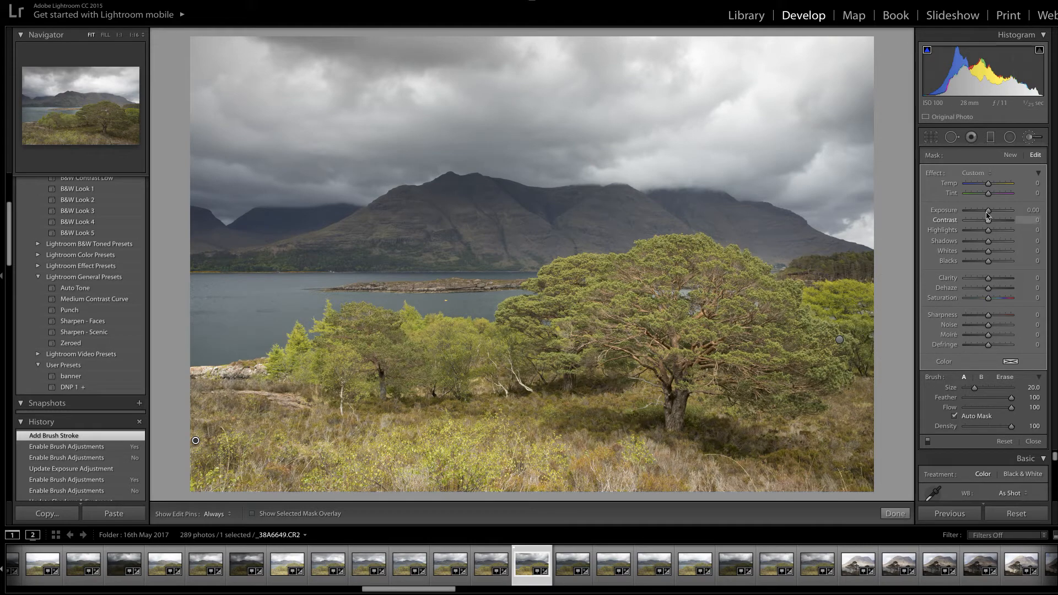
# Step: Set the foreground mask's contrast to 23 and exposure to -0.48, and finish the brush edit
pyautogui.moveTo(988, 215); pyautogui.dragTo(985, 215)
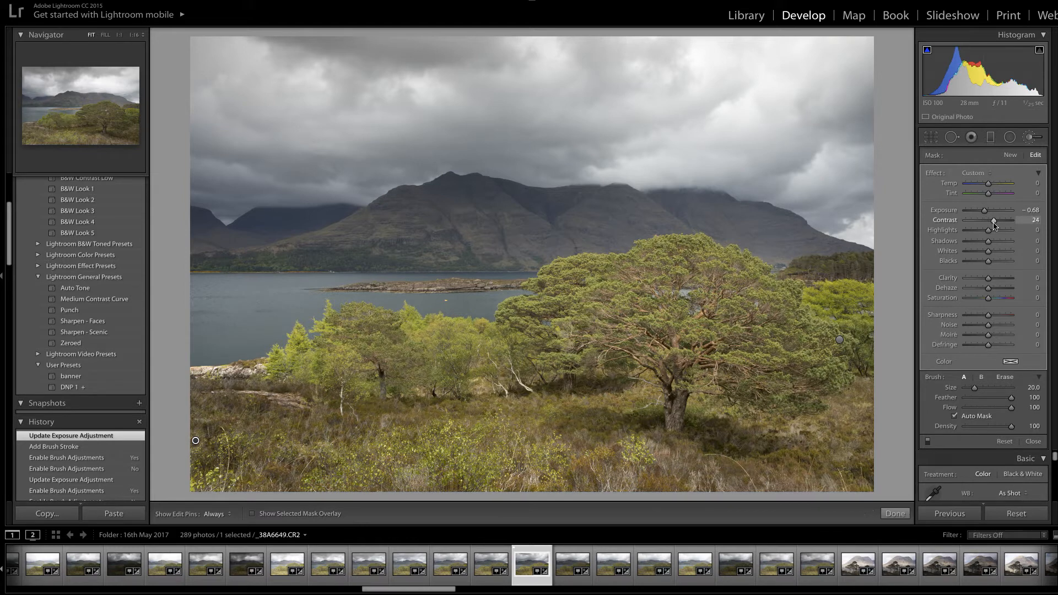
pyautogui.moveTo(993, 223); pyautogui.dragTo(993, 224)
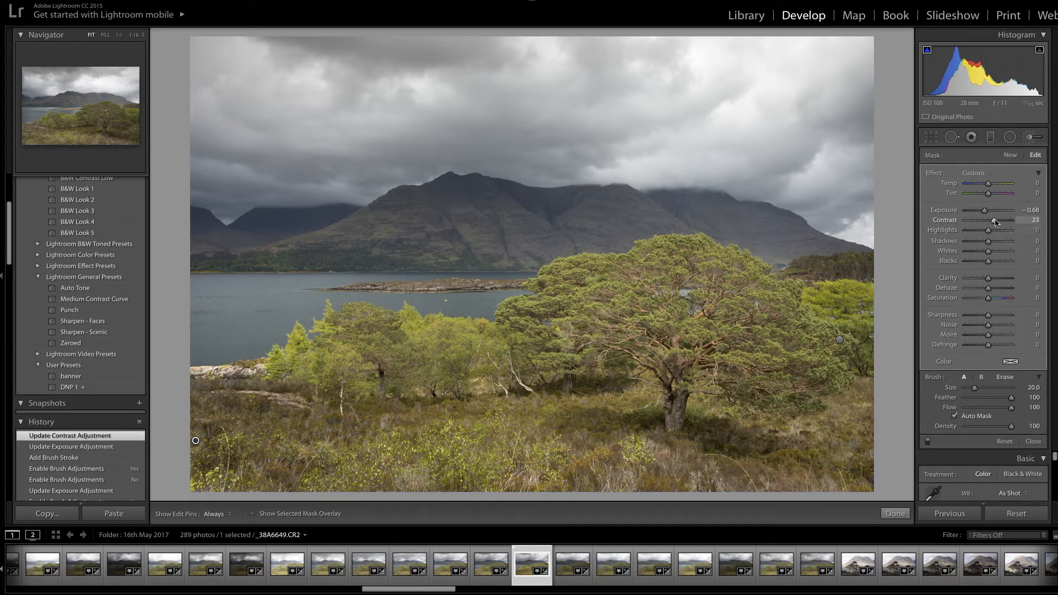
pyautogui.click(1034, 210)
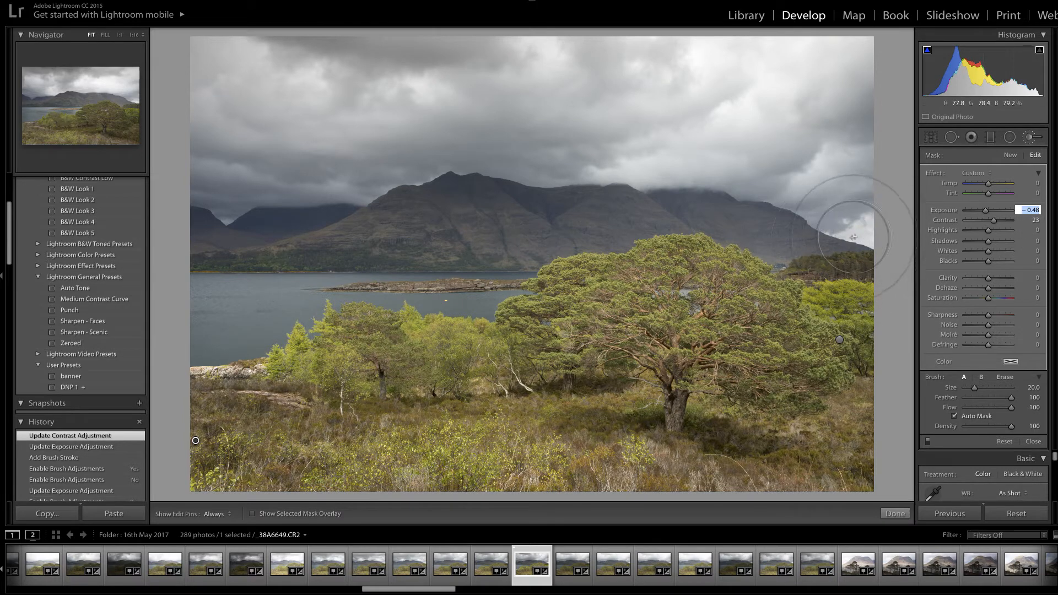
pyautogui.click(896, 514)
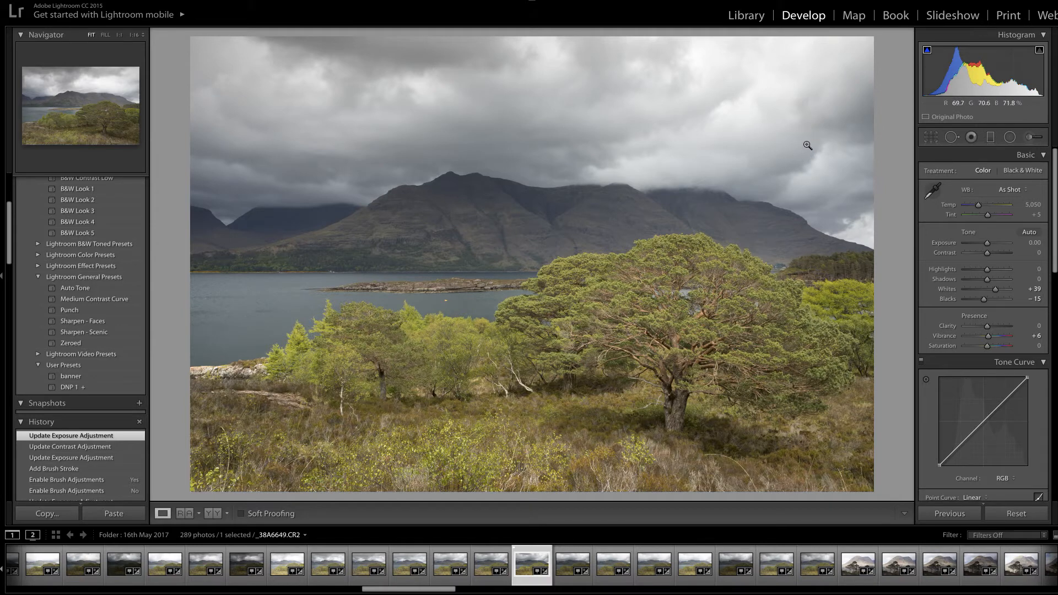
# Step: Add a level Graduated Filter over the sky, fading out across the upper mountain, and show its mask overlay
pyautogui.click(990, 141)
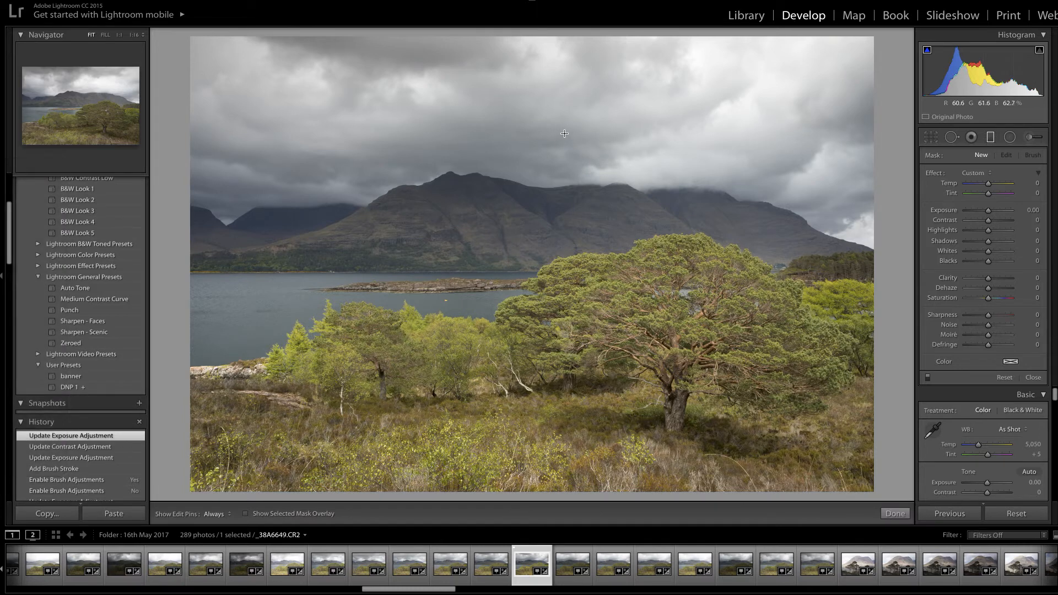
pyautogui.press('shift')
pyautogui.moveTo(562, 123); pyautogui.dragTo(539, 211)
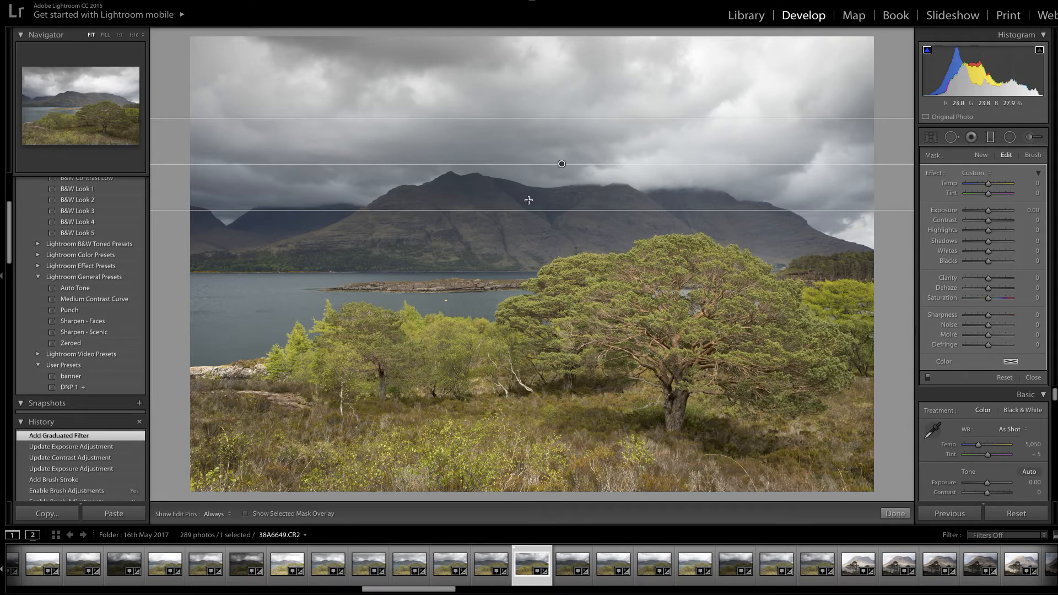
pyautogui.click(246, 513)
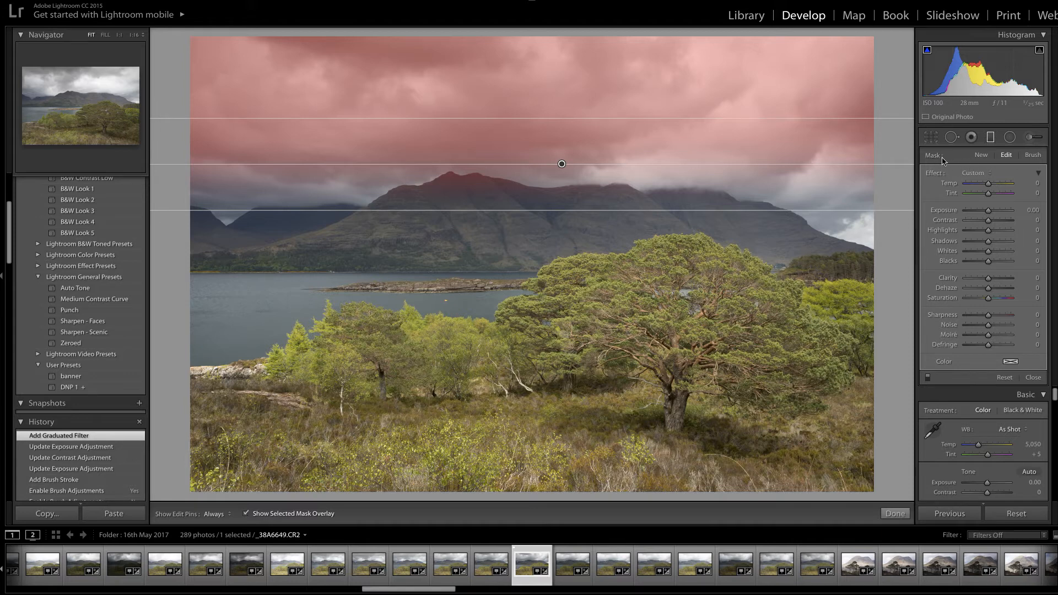
# Step: Erase the sky filter's mask from the upper mountain with a size 8, flow 68 Auto Mask brush, and hide the mask overlay
pyautogui.click(1034, 157)
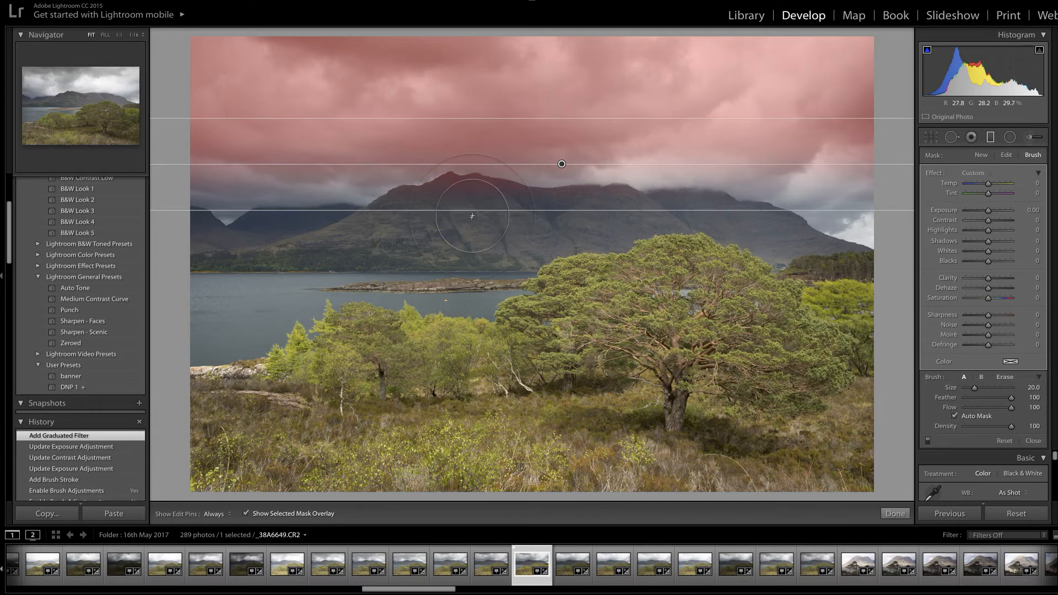
pyautogui.scroll(-5, 467, 225)
pyautogui.click(1005, 378)
pyautogui.press('h')
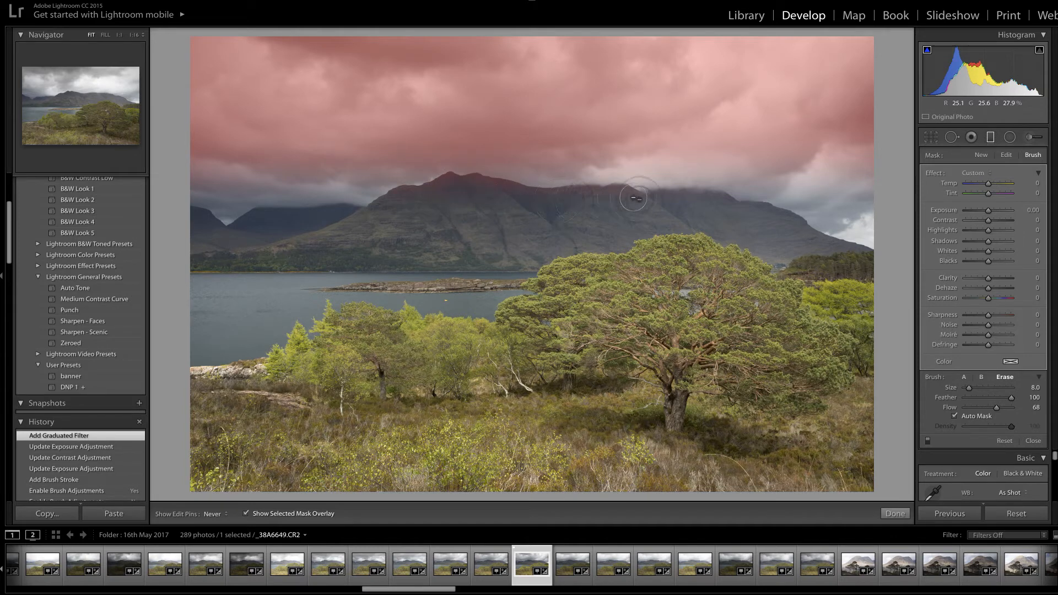
pyautogui.moveTo(628, 197)
pyautogui.mouseDown()
pyautogui.moveTo(598, 190)
pyautogui.moveTo(549, 201)
pyautogui.mouseUp()
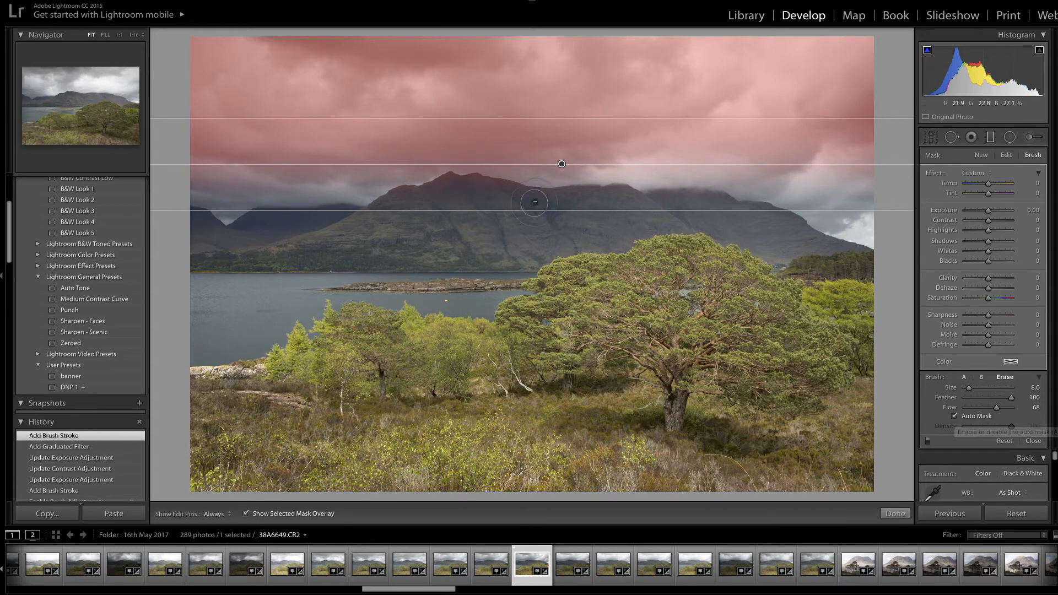
pyautogui.press('h')
pyautogui.moveTo(487, 189)
pyautogui.mouseDown()
pyautogui.moveTo(396, 200)
pyautogui.moveTo(458, 186)
pyautogui.moveTo(547, 200)
pyautogui.moveTo(452, 182)
pyautogui.moveTo(398, 204)
pyautogui.moveTo(479, 184)
pyautogui.moveTo(628, 198)
pyautogui.moveTo(645, 214)
pyautogui.mouseUp()
pyautogui.press('h')
pyautogui.press('h')
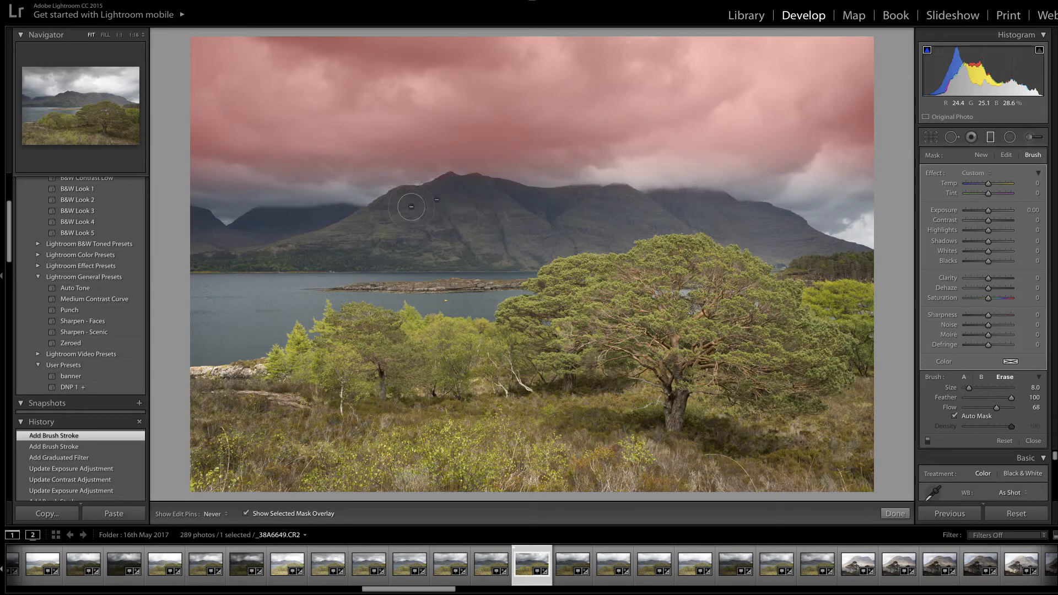
pyautogui.click(501, 223)
pyautogui.press('h')
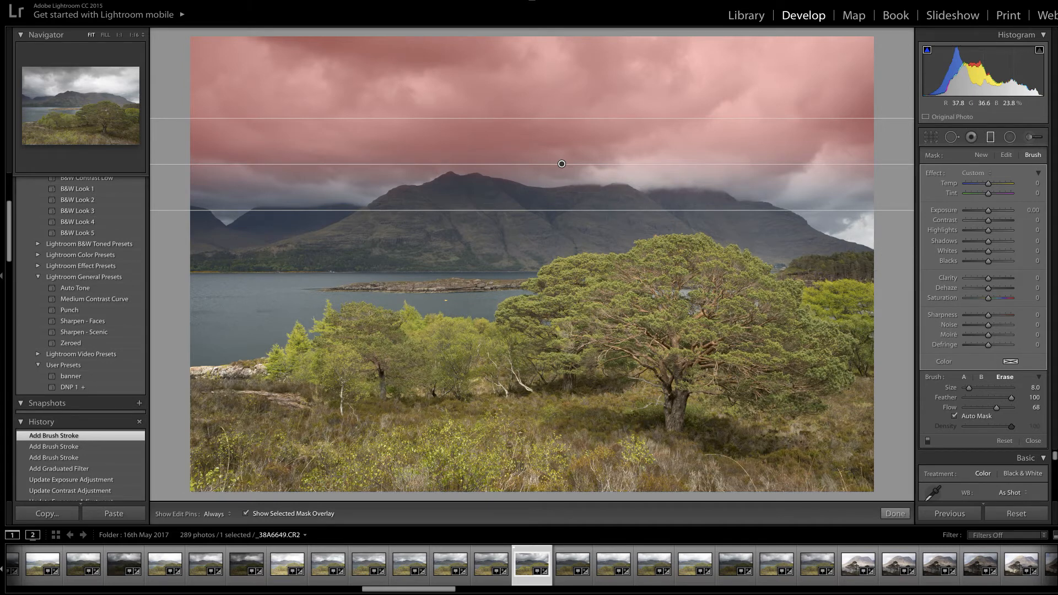
pyautogui.click(245, 514)
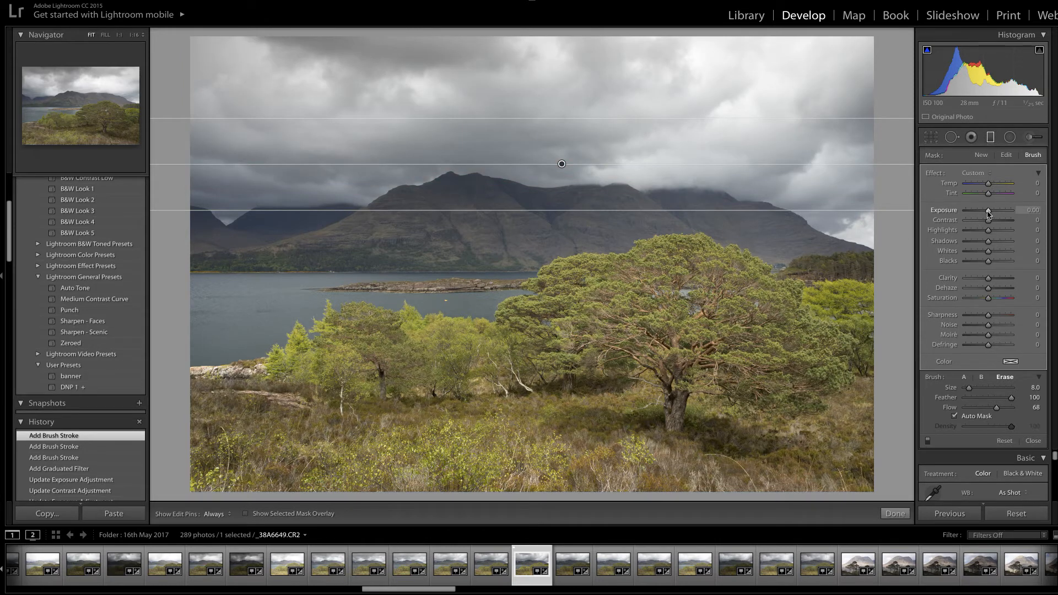
# Step: Set the sky filter's exposure to -0.88 and widen its gradient by raising the upper boundary line further into the clouds
pyautogui.moveTo(988, 215); pyautogui.dragTo(984, 218)
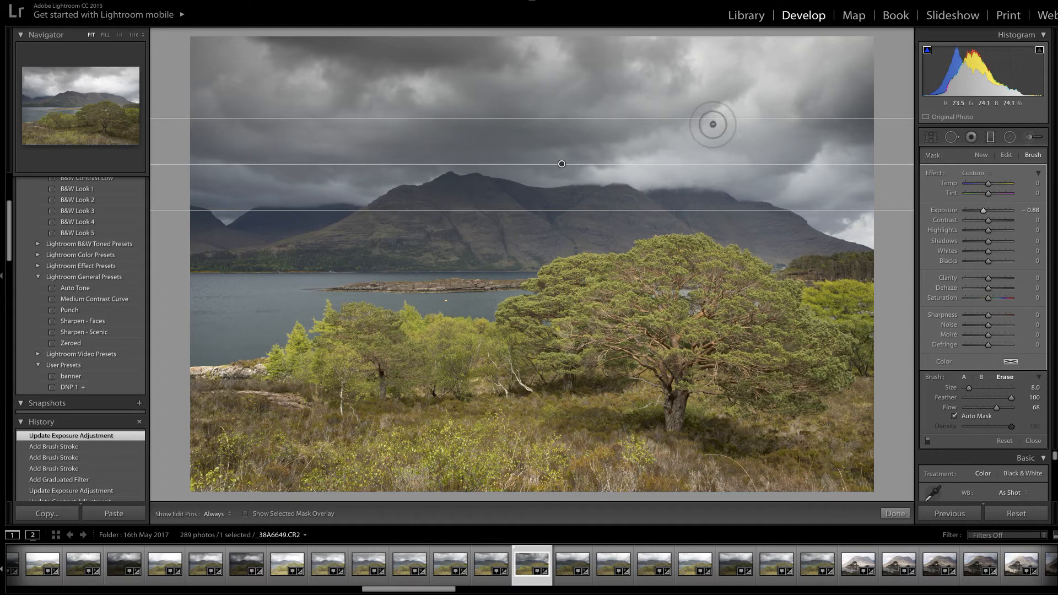
pyautogui.click(1007, 156)
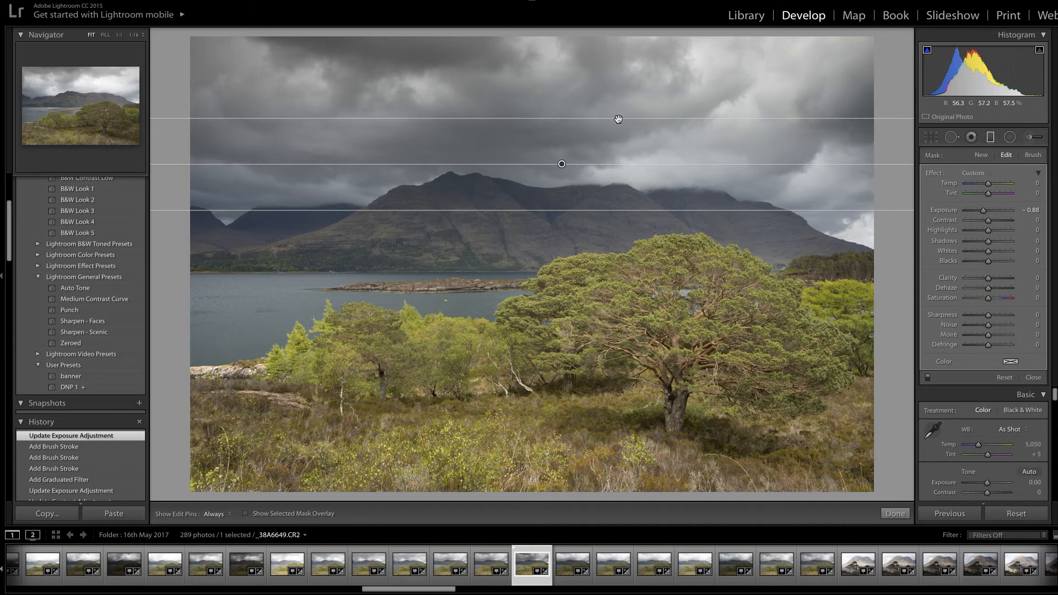
pyautogui.moveTo(617, 116)
pyautogui.mouseDown()
pyautogui.moveTo(614, 107)
pyautogui.moveTo(614, 120)
pyautogui.mouseUp()
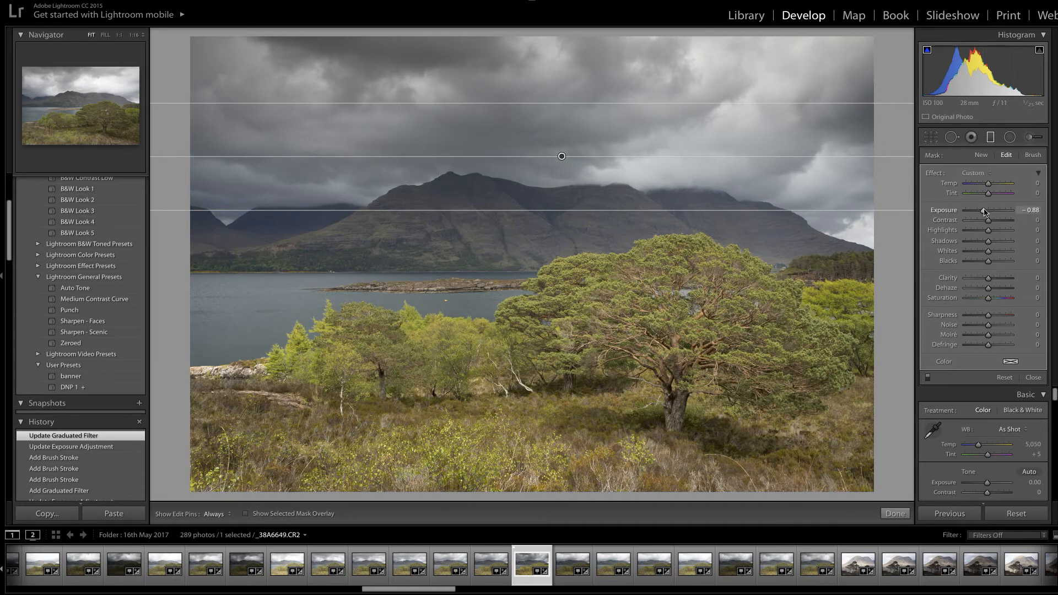
# Step: Set the sky filter's exposure to -0.76 and its contrast to 44
pyautogui.moveTo(988, 223); pyautogui.dragTo(985, 215)
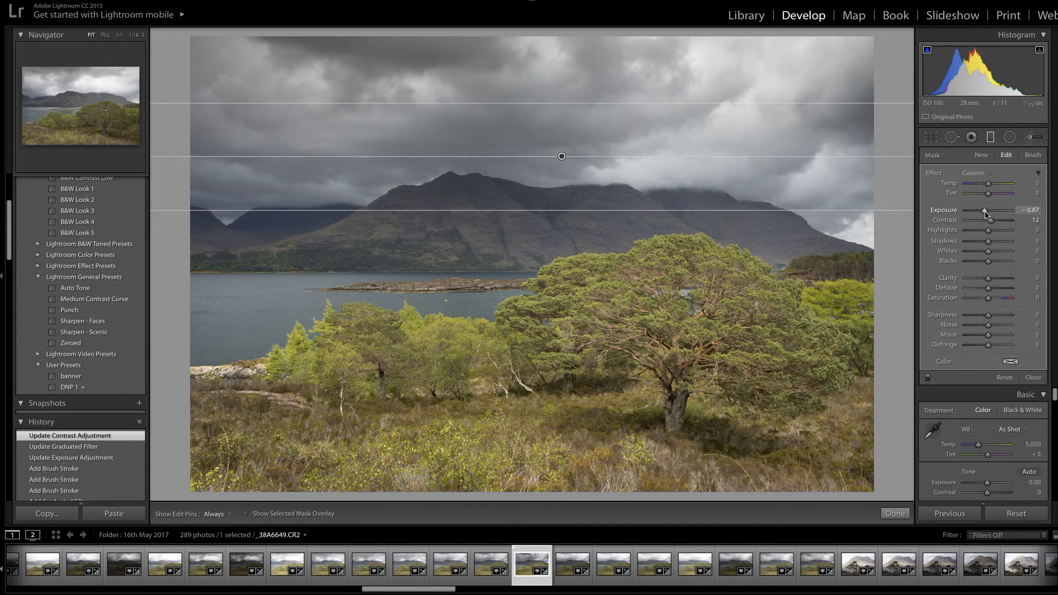
pyautogui.moveTo(986, 215); pyautogui.dragTo(983, 214)
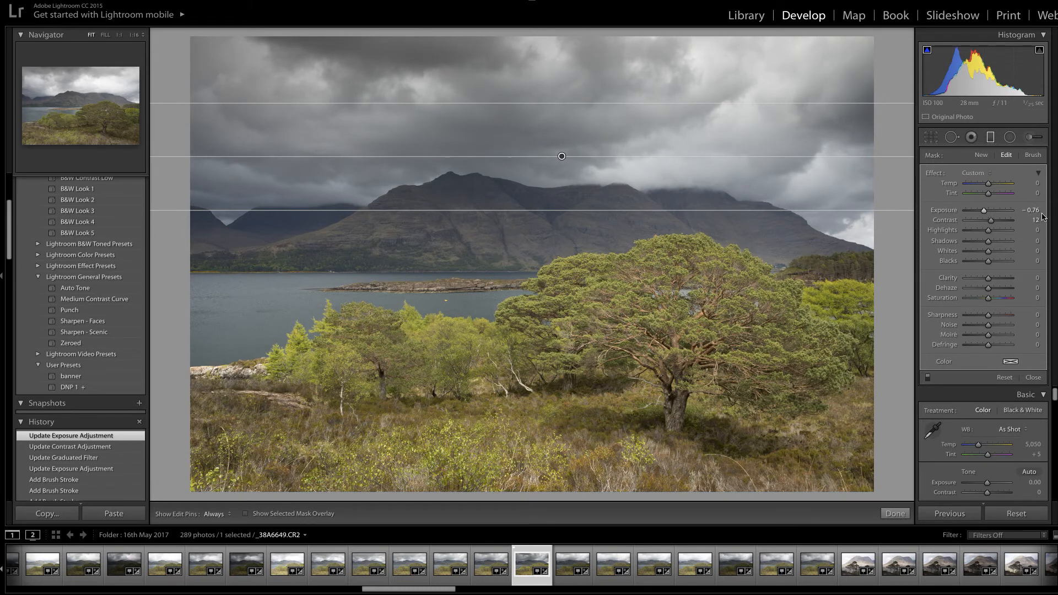
pyautogui.moveTo(991, 225); pyautogui.dragTo(1000, 225)
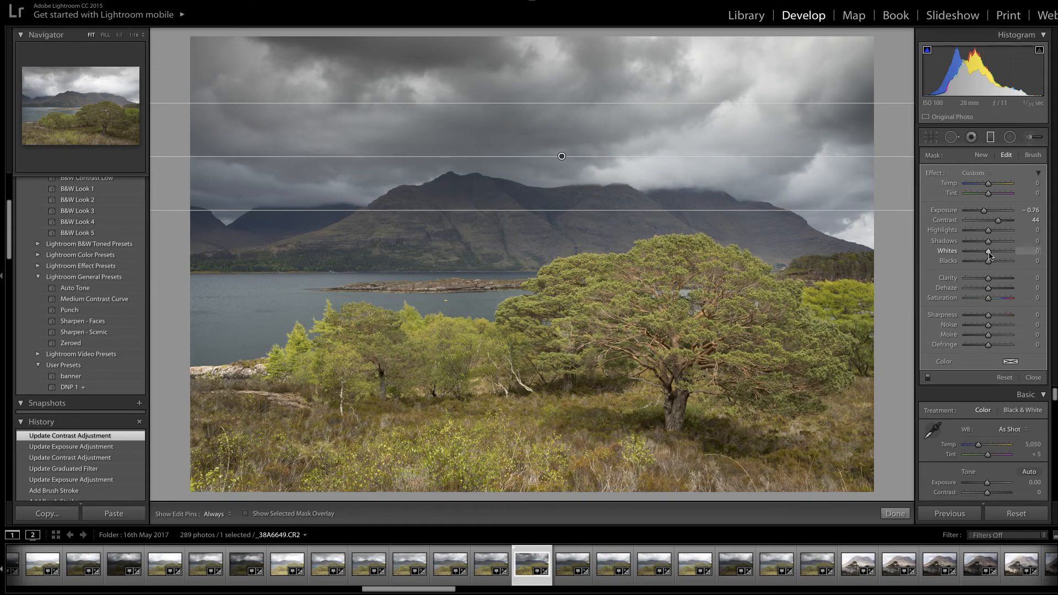
# Step: Set the sky filter's whites to 21 and blacks to -18, and finish the graduated filter edit
pyautogui.moveTo(989, 254); pyautogui.dragTo(997, 256)
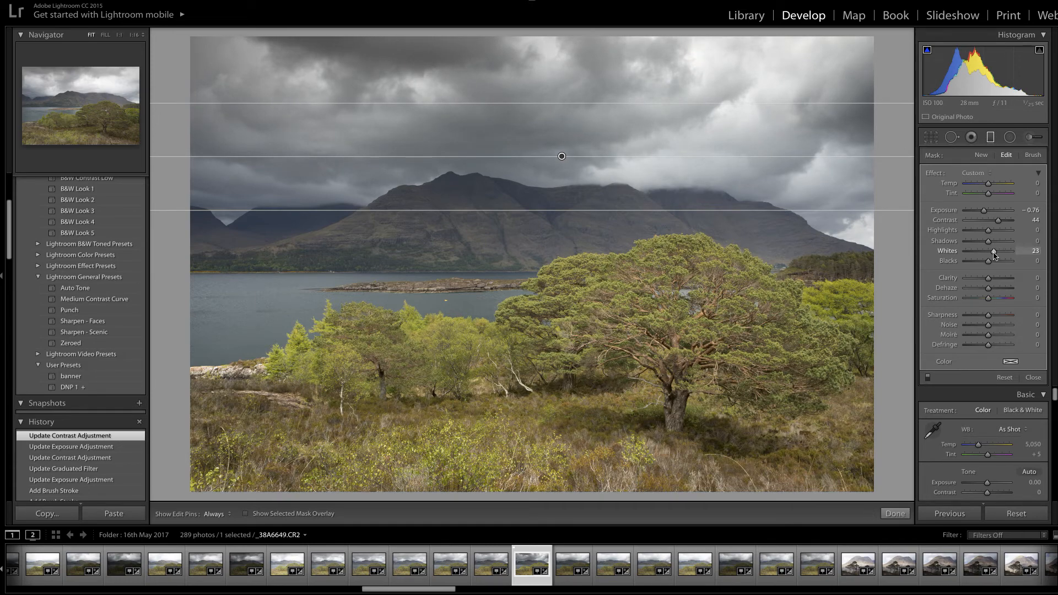
pyautogui.moveTo(993, 255); pyautogui.dragTo(993, 256)
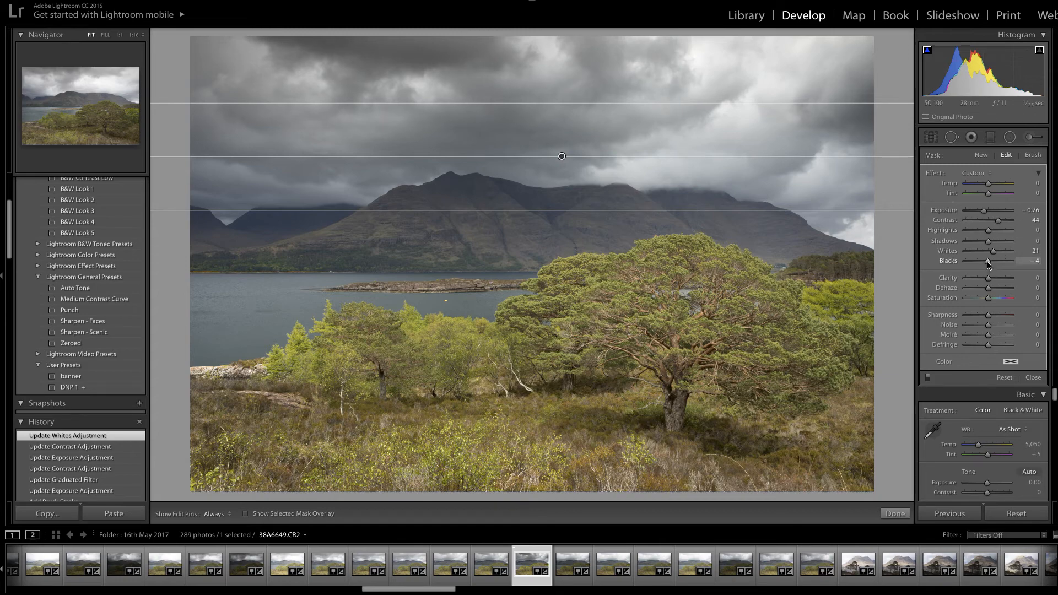
pyautogui.moveTo(988, 265); pyautogui.dragTo(985, 265)
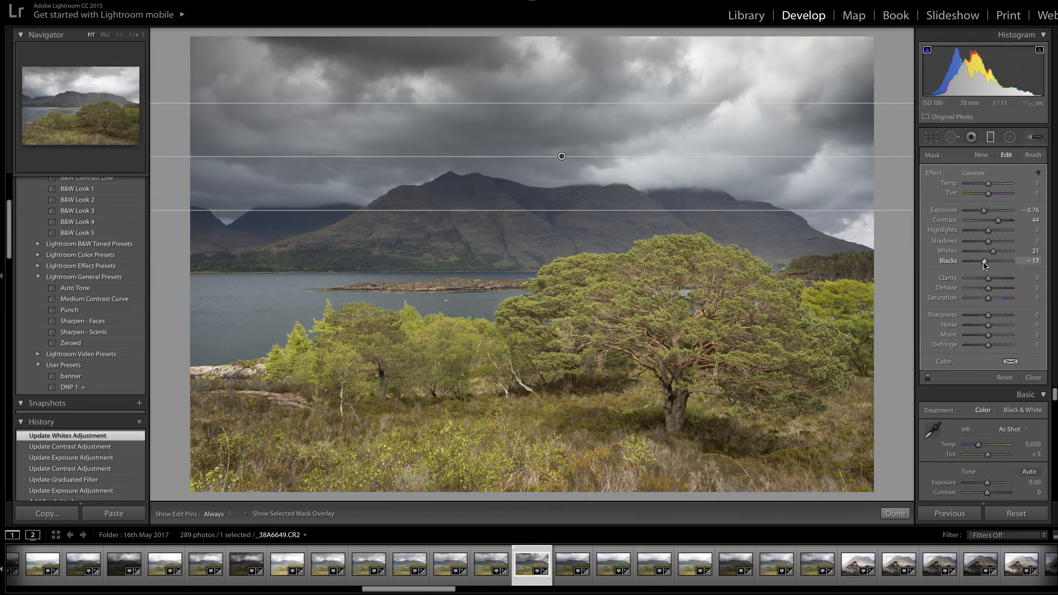
pyautogui.moveTo(985, 265); pyautogui.dragTo(985, 272)
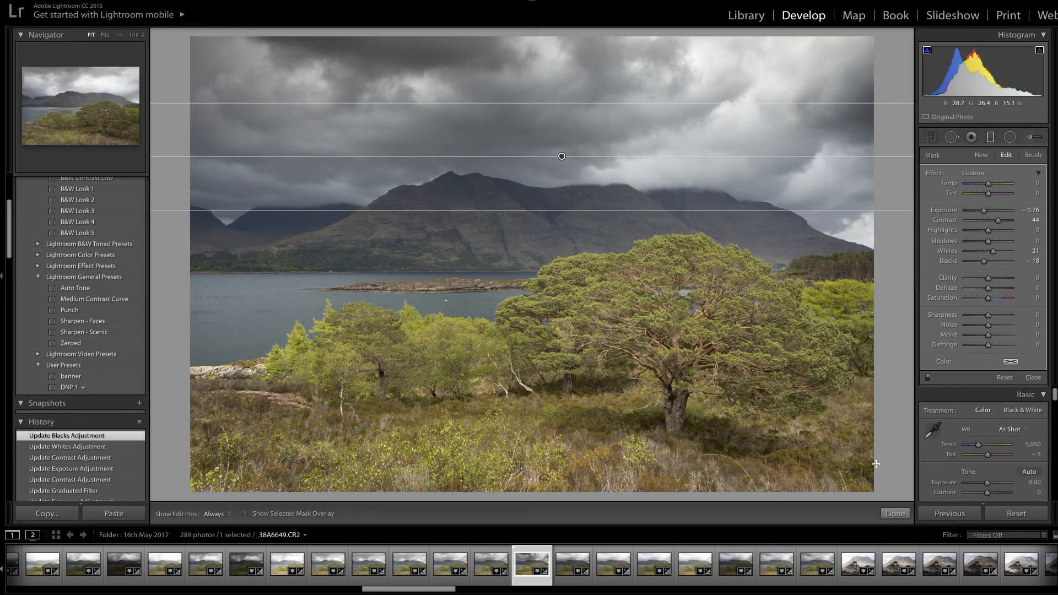
pyautogui.click(892, 513)
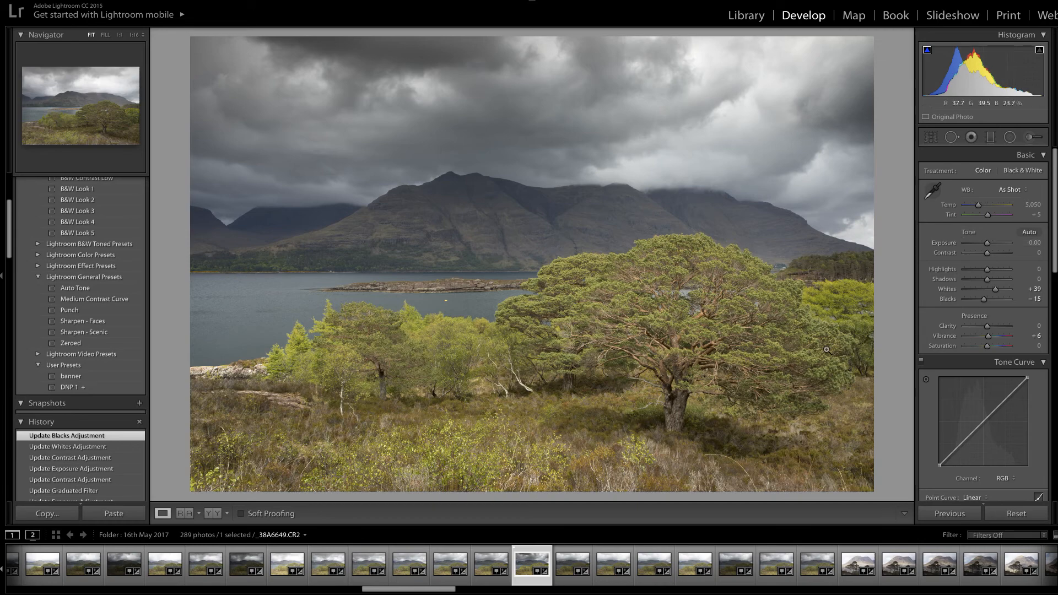
# Step: Extend the existing tree mask over the dark woodland behind the tree using the mask overlay, hide the overlay and finish the brush edit
pyautogui.click(1029, 140)
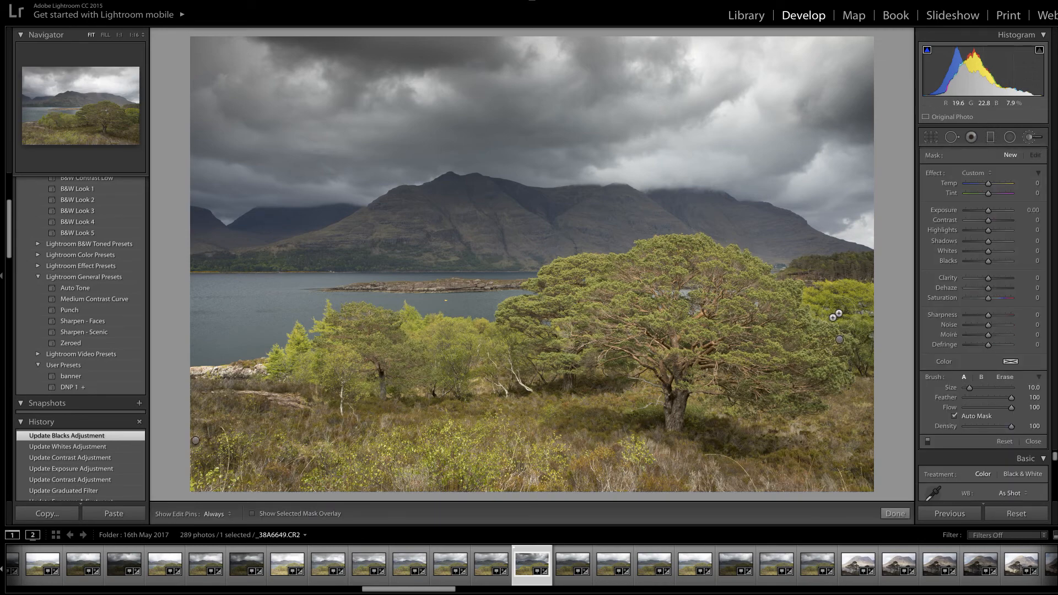
pyautogui.click(840, 341)
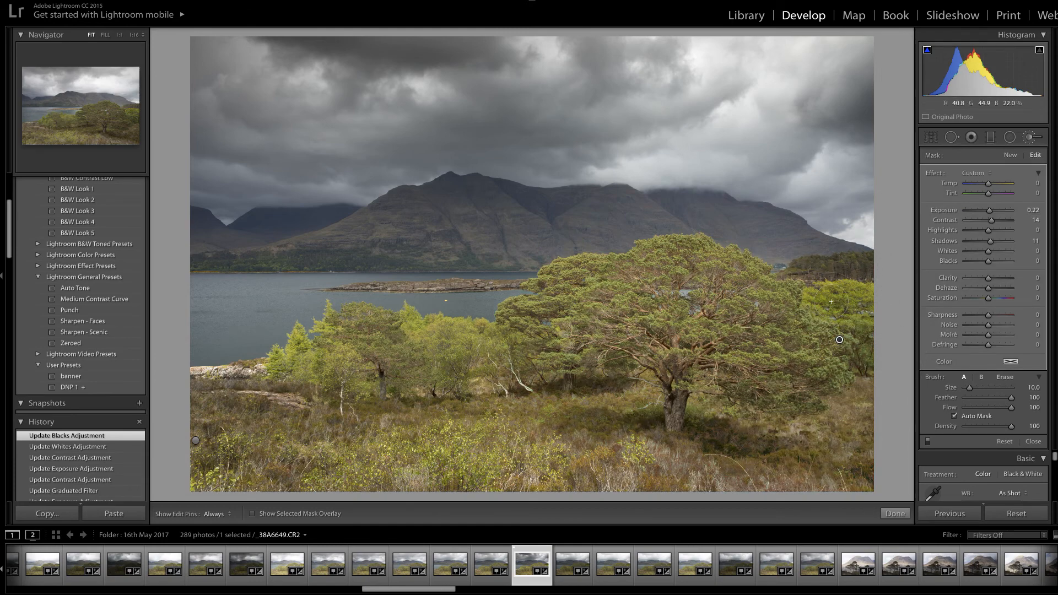
pyautogui.click(253, 514)
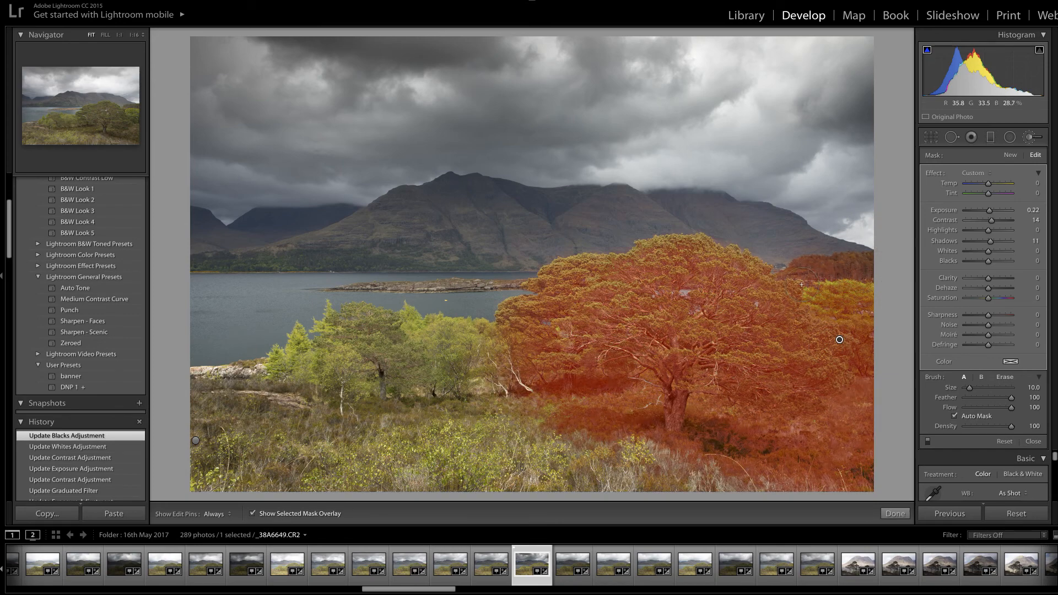
pyautogui.press('h')
pyautogui.moveTo(853, 272); pyautogui.dragTo(794, 282)
pyautogui.press('h')
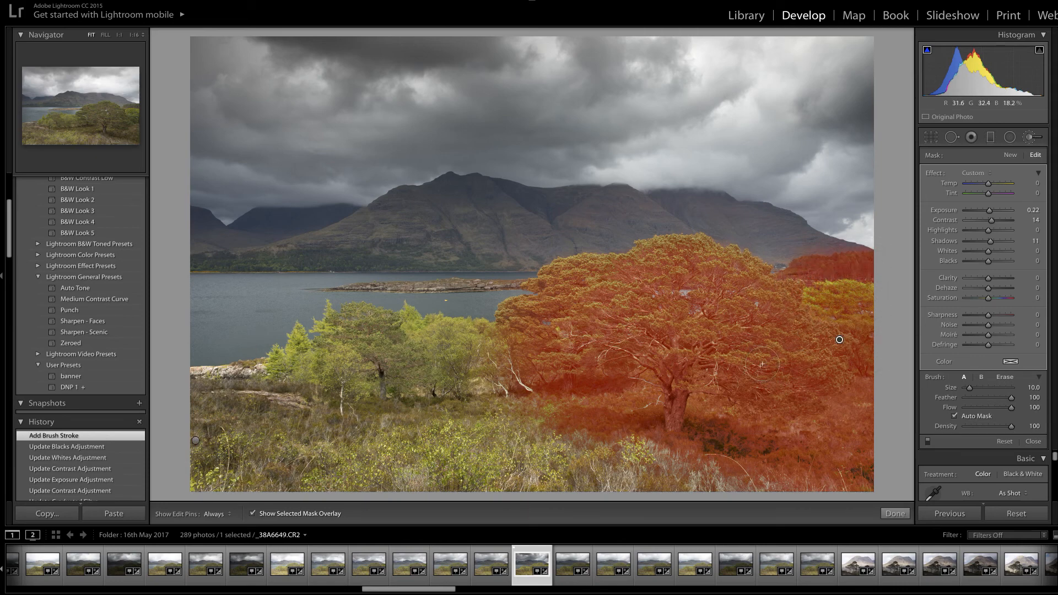
pyautogui.click(252, 514)
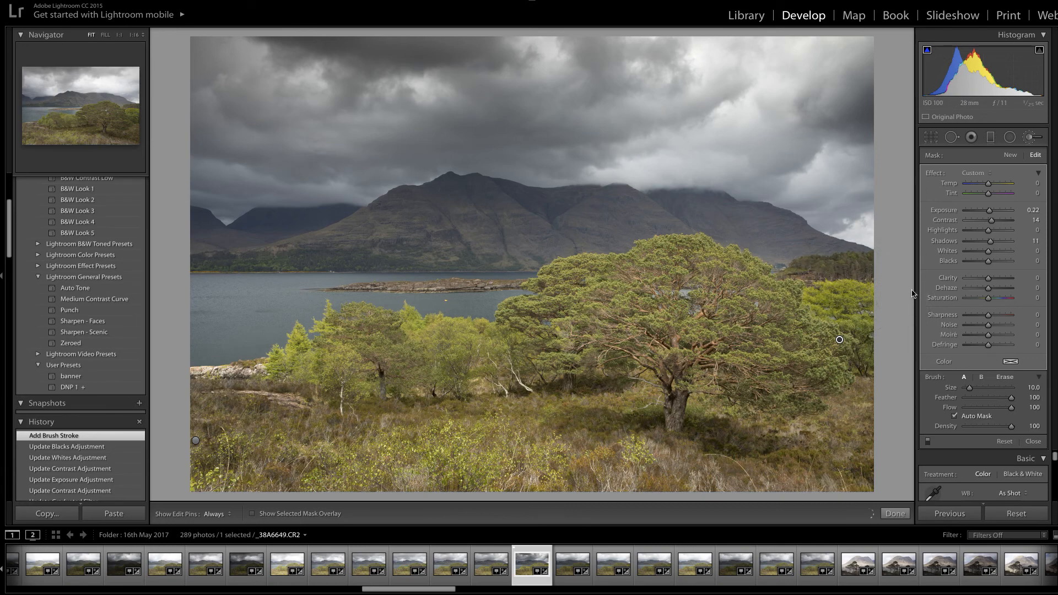
pyautogui.click(895, 514)
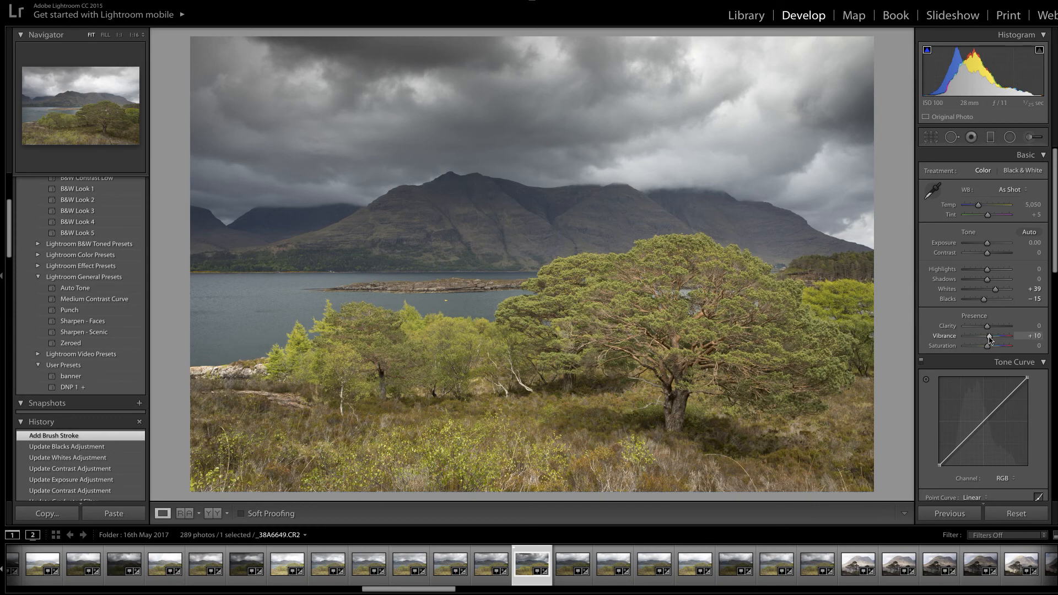
# Step: Set the photo's global vibrance to +10 and show the before and after versions side by side
pyautogui.moveTo(990, 340); pyautogui.dragTo(992, 343)
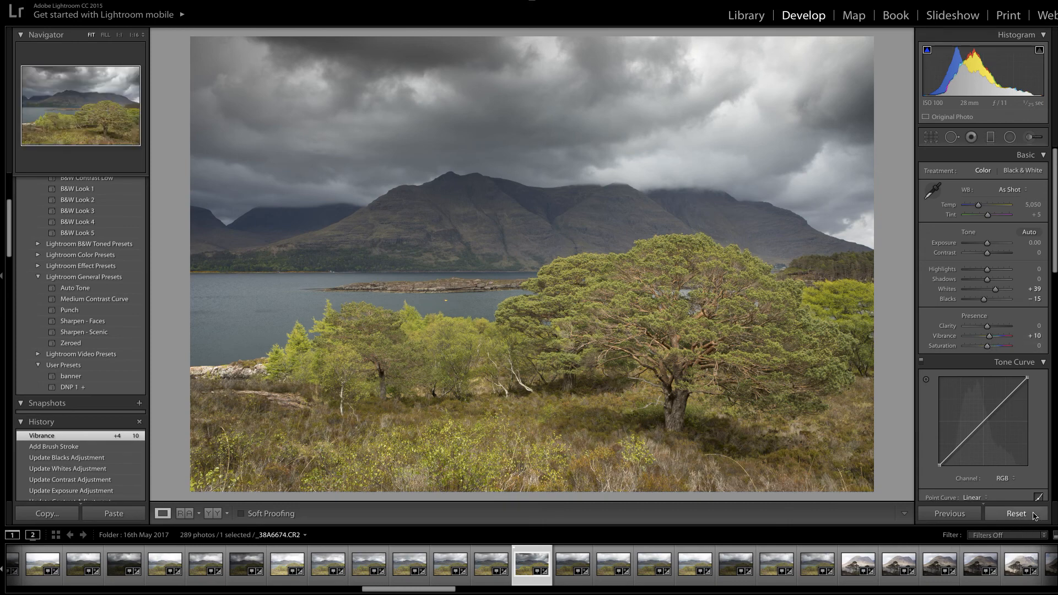
pyautogui.click(212, 514)
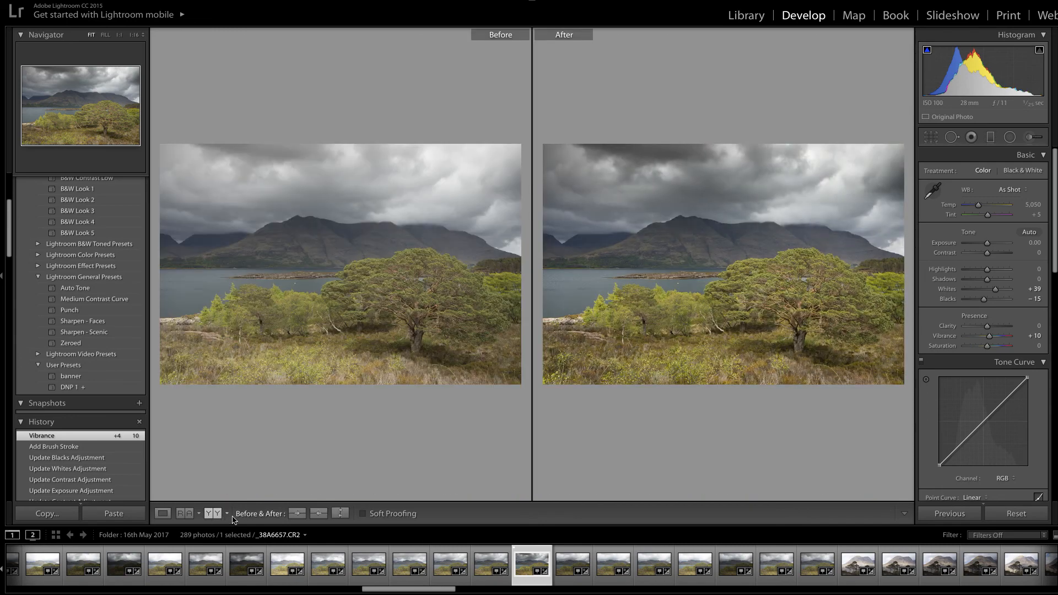